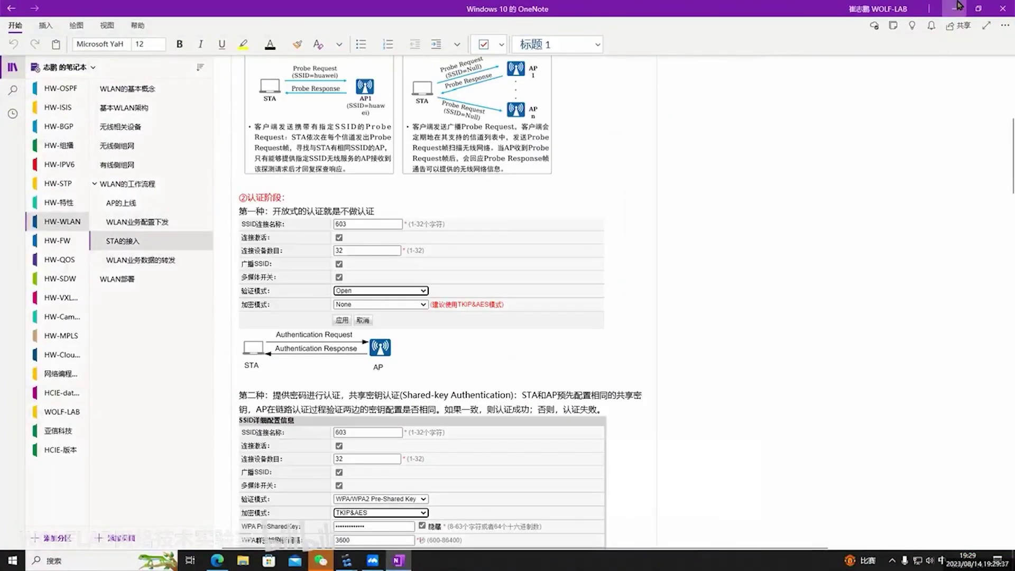
Add a new line after 'ap-group wolf' in the WLAN notes with the heading 'STA的接入'
click(957, 7)
click(743, 431)
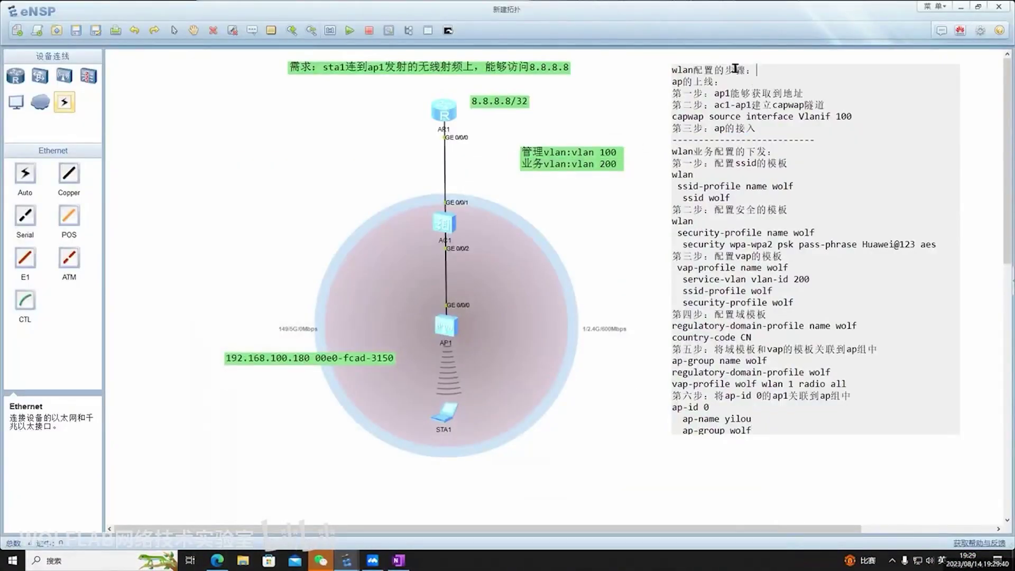
drag(778, 152, 671, 151)
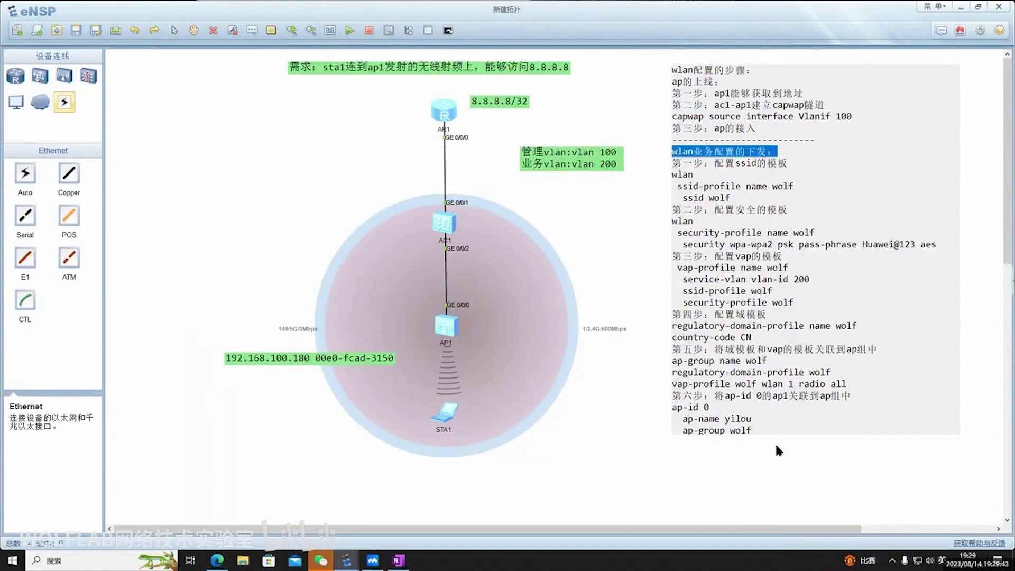
click(840, 430)
key(Return)
text(ST)
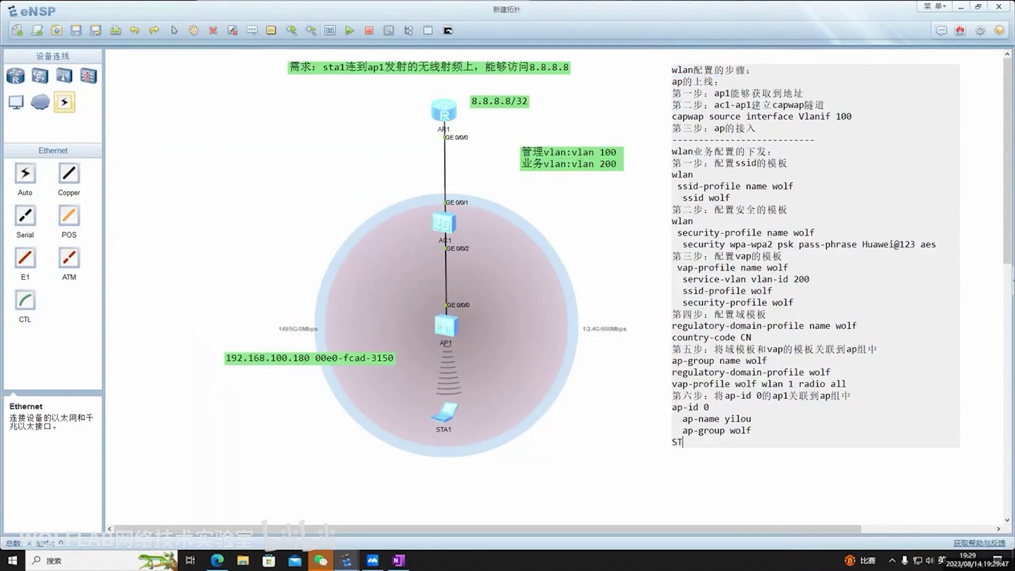
text(Ade1ji)
key(BackSpace)
key(BackSpace)
key(BackSpace)
key(BackSpace)
key(BackSpace)
key(shift)
text(de)
key(space)
text(jie)
key(space)
text(ru)
key(space)
Insert a dashed separator line above the 'STA的接入' heading and finish editing
key(Up)
key(End)
key(Return)
text(---------------------------)
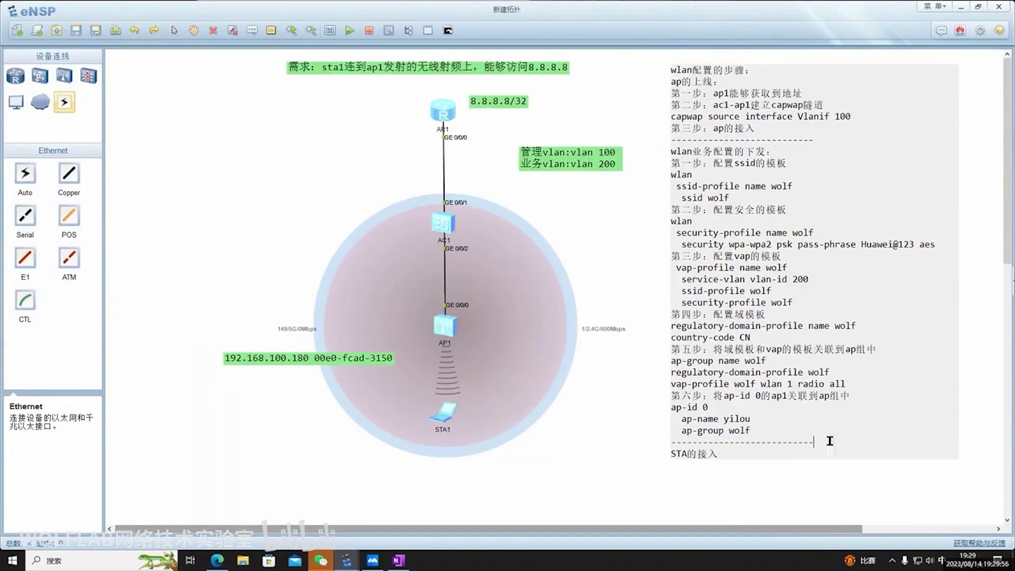
click(471, 438)
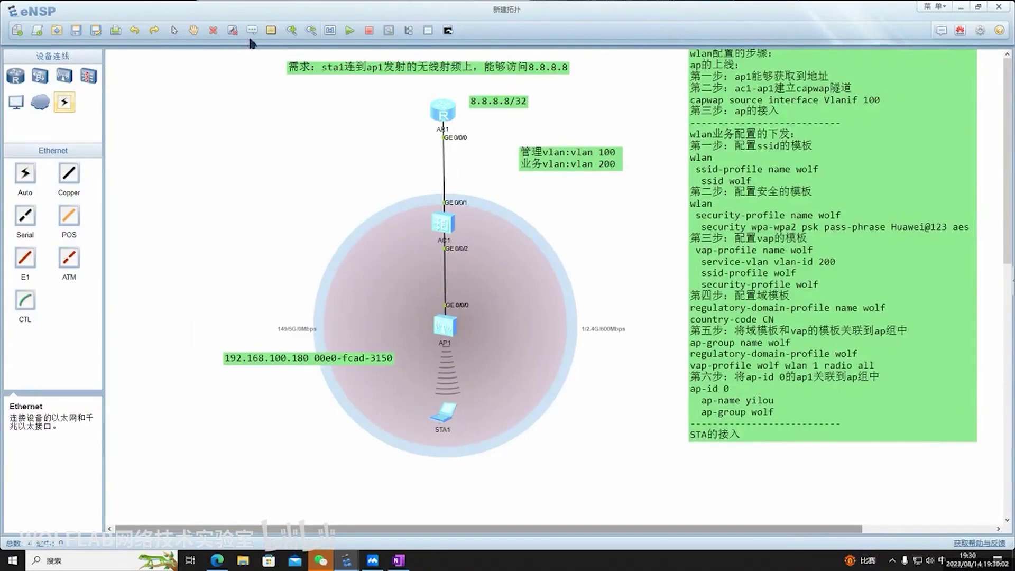
Create a 'dhcp dis' text label and drag it beside AC1
click(521, 401)
text(dhcp dis)
click(615, 450)
drag(501, 423, 510, 417)
drag(505, 332, 500, 232)
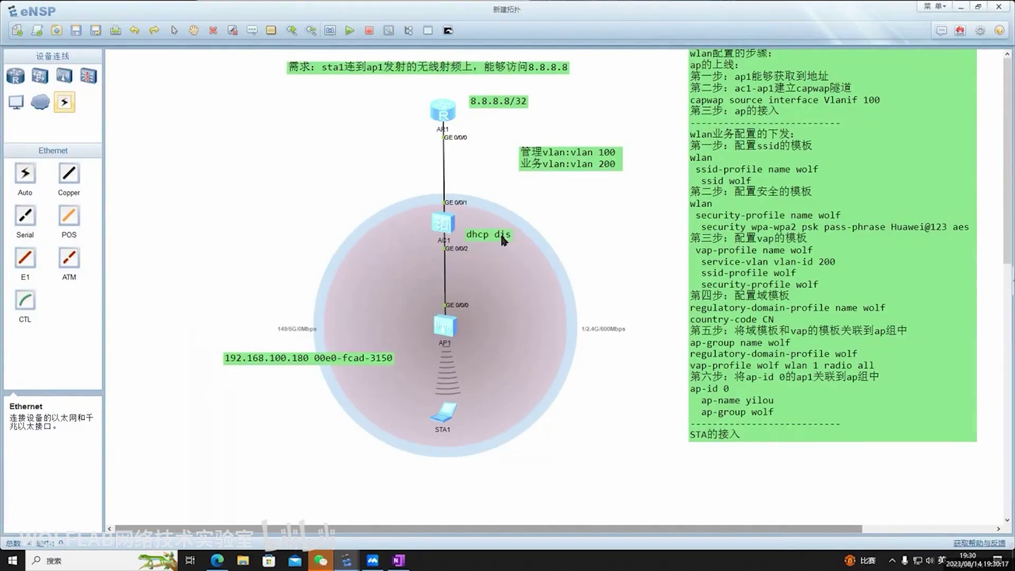
Start a packet capture on AP1's GE 0/0/0 interface
click(387, 30)
drag(511, 161, 733, 197)
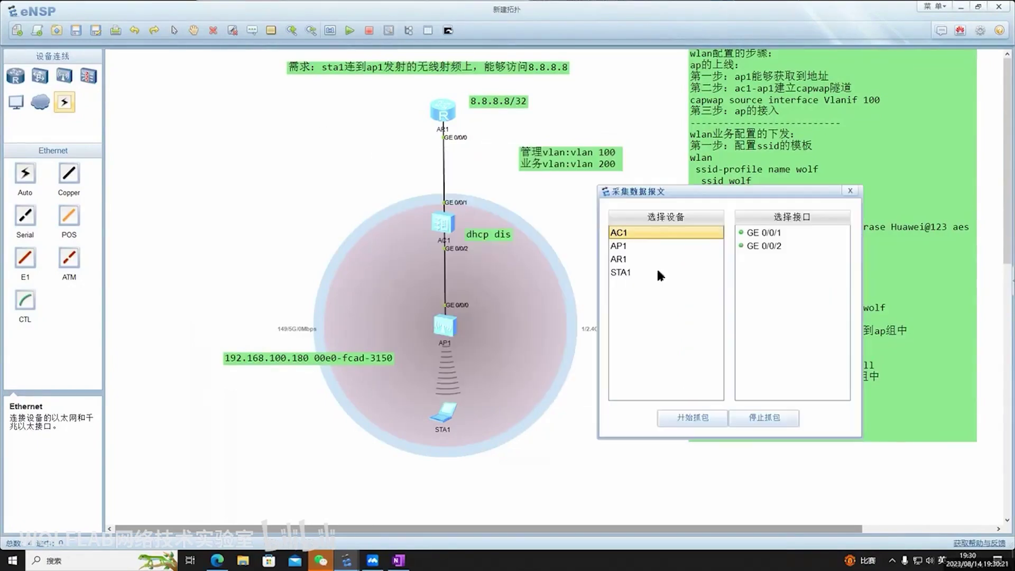
click(629, 259)
click(628, 247)
click(776, 232)
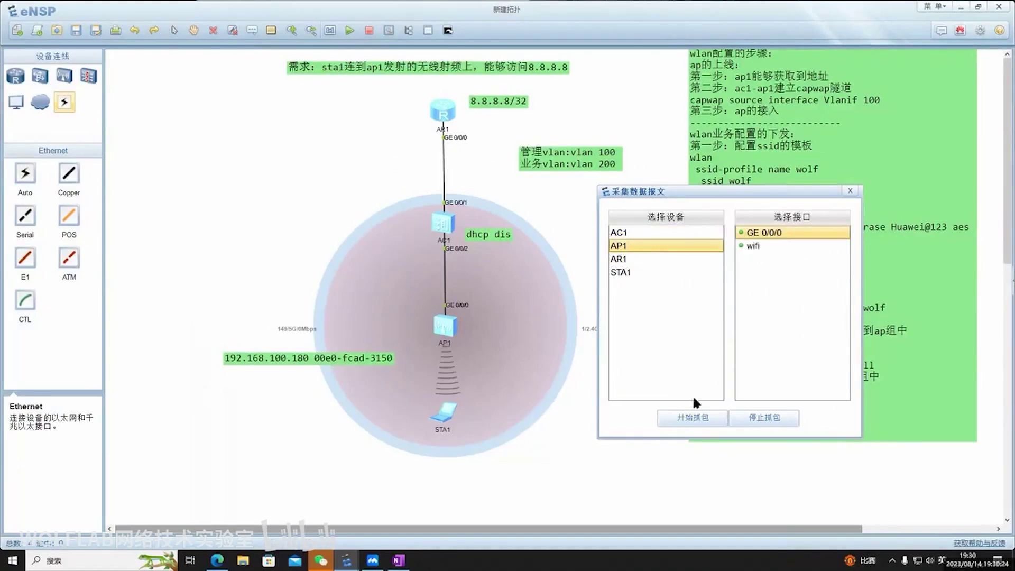
click(684, 420)
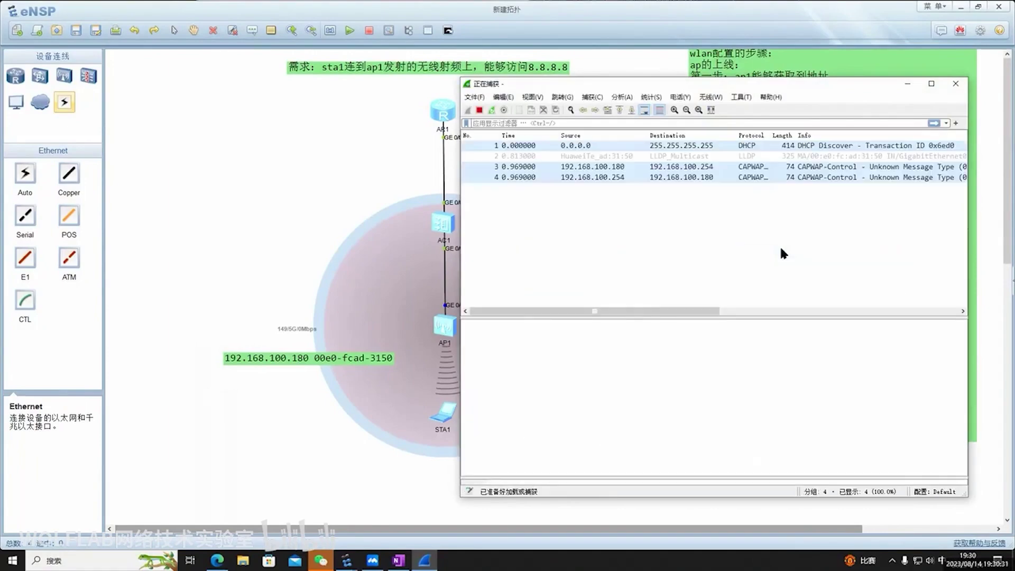
Check the DHCP Discover packet's 802.1Q tag shows VLAN 200, then minimize Wireshark
click(765, 150)
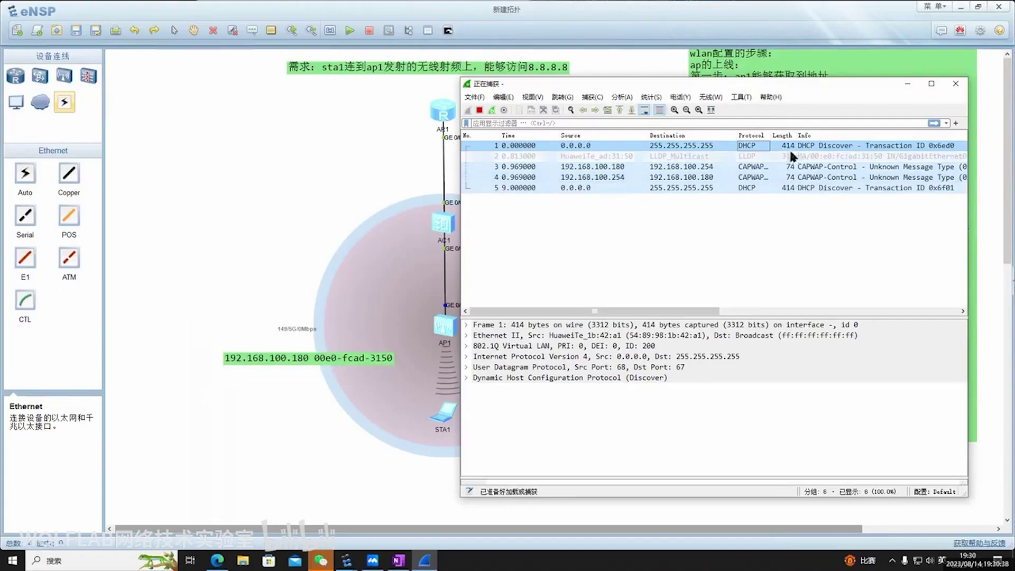
click(787, 147)
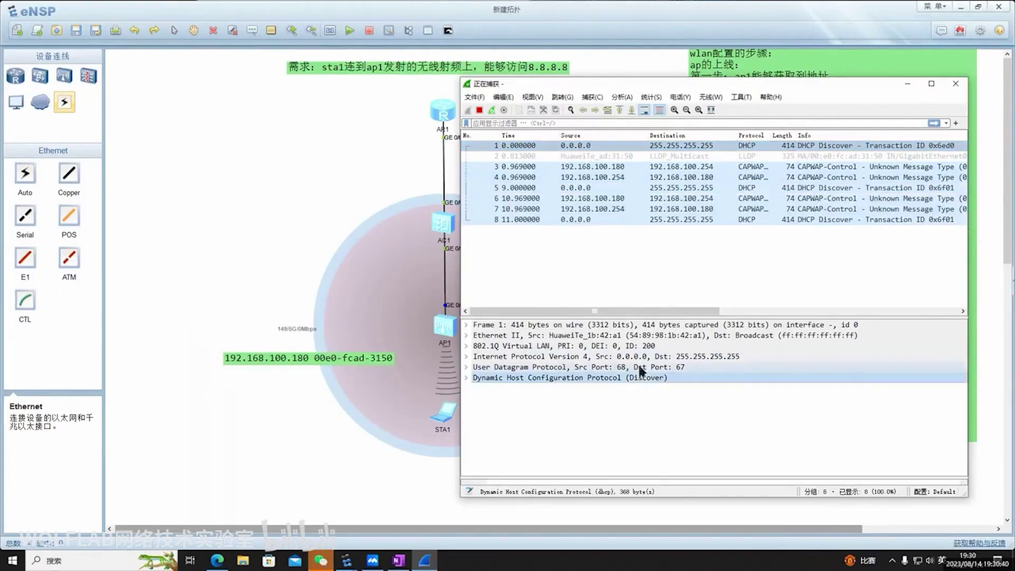
click(761, 346)
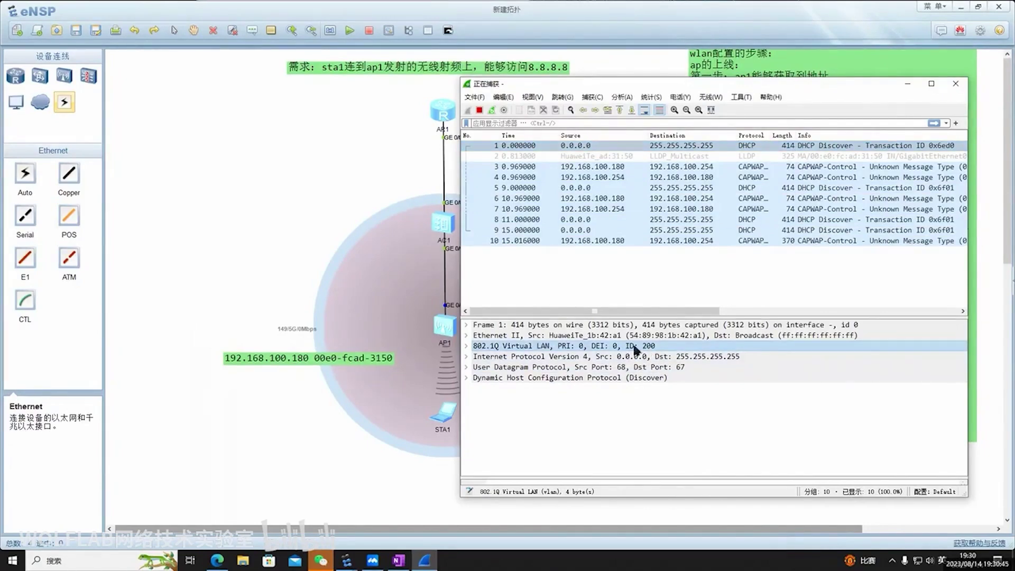
click(907, 84)
Close the capture dialog and extend the label to 'dhcp dis | pvid 200'
click(849, 193)
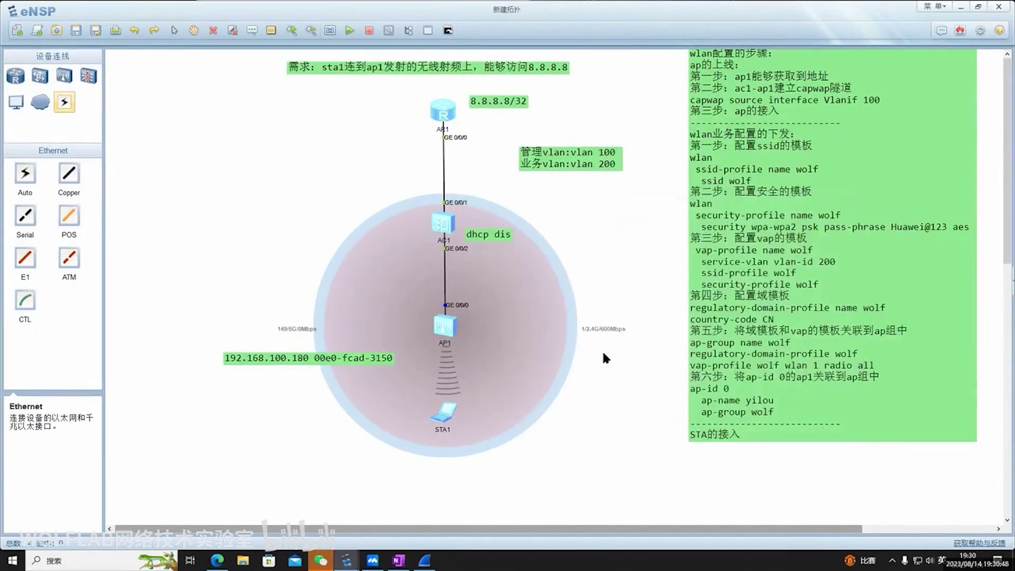
double_click(543, 286)
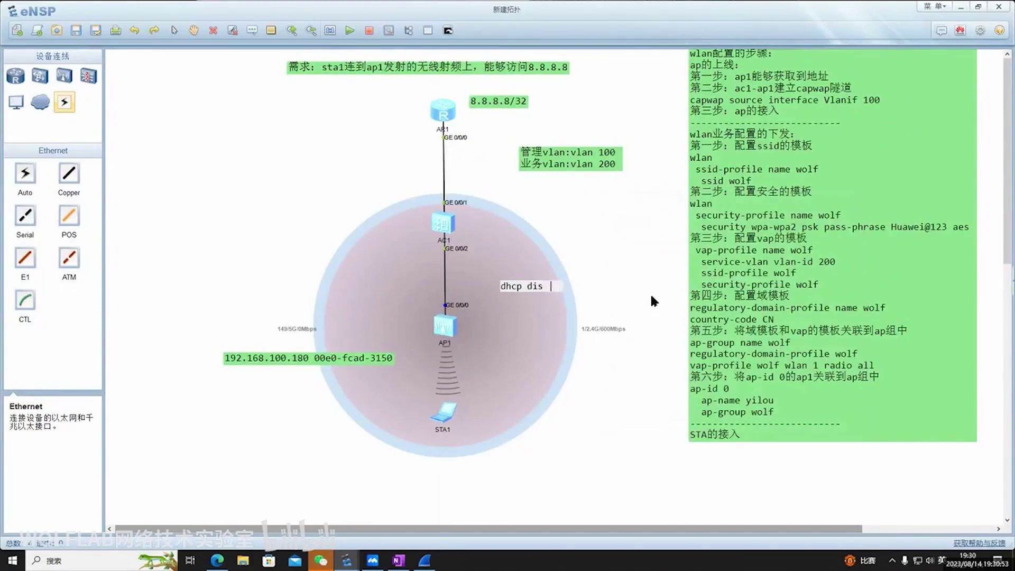
text(pvid 200)
click(639, 396)
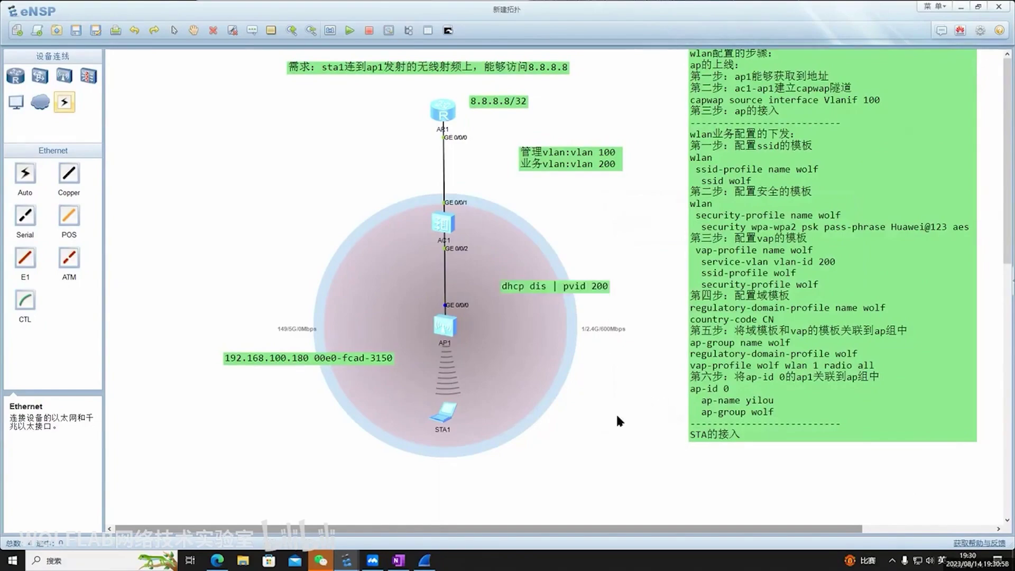
Position the 'dhcp dis | pvid 200' label beside AC1, marking the AC1–AP1 path in red
mouse_move(413, 240)
mouse_down()
mouse_move(454, 198)
mouse_move(464, 318)
mouse_move(423, 339)
mouse_move(463, 336)
mouse_move(428, 335)
mouse_move(457, 351)
mouse_move(473, 350)
mouse_move(465, 340)
mouse_move(576, 349)
mouse_move(771, 210)
mouse_move(838, 263)
mouse_up()
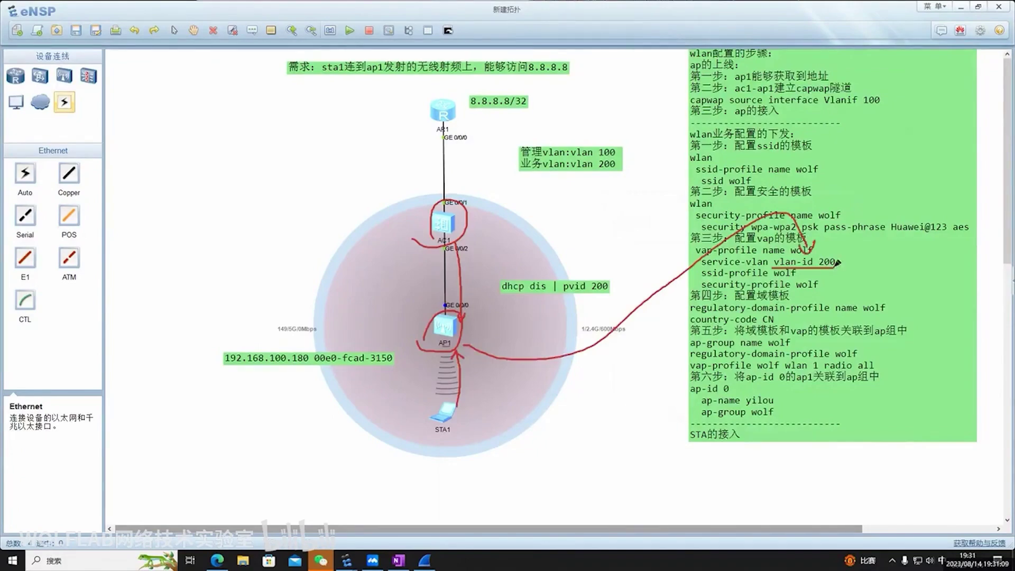
key(Escape)
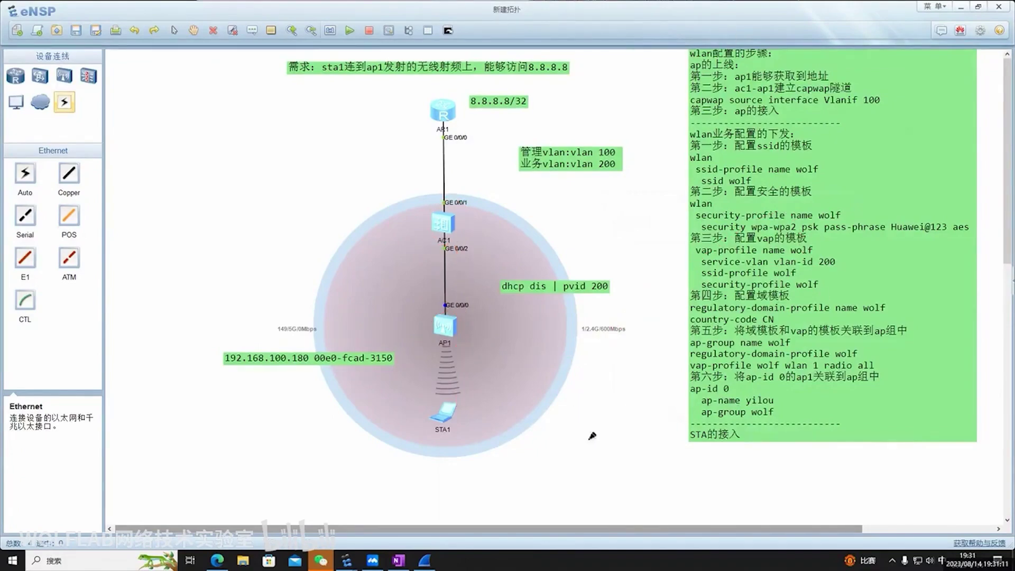
drag(584, 291, 550, 244)
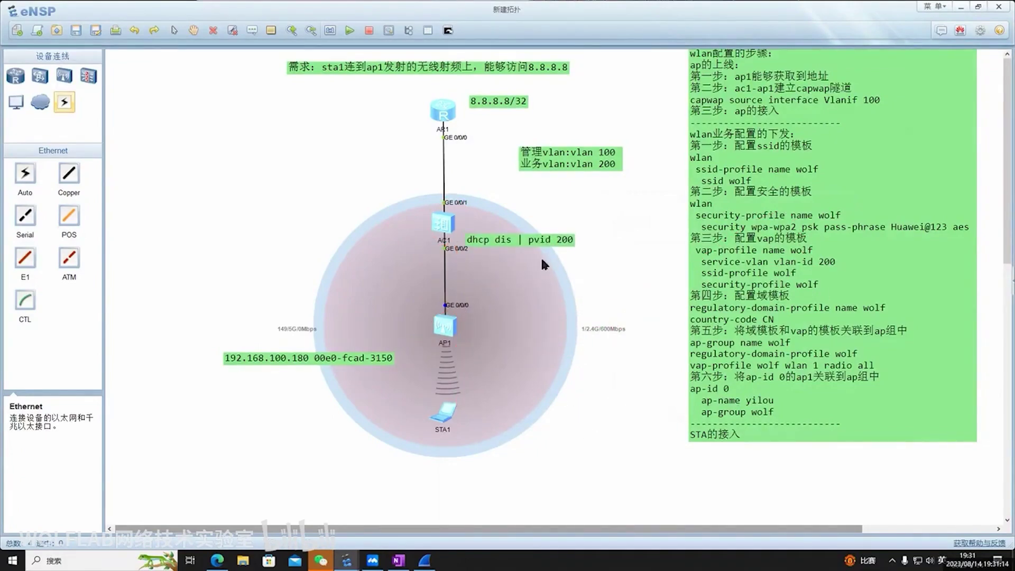
key(shift)
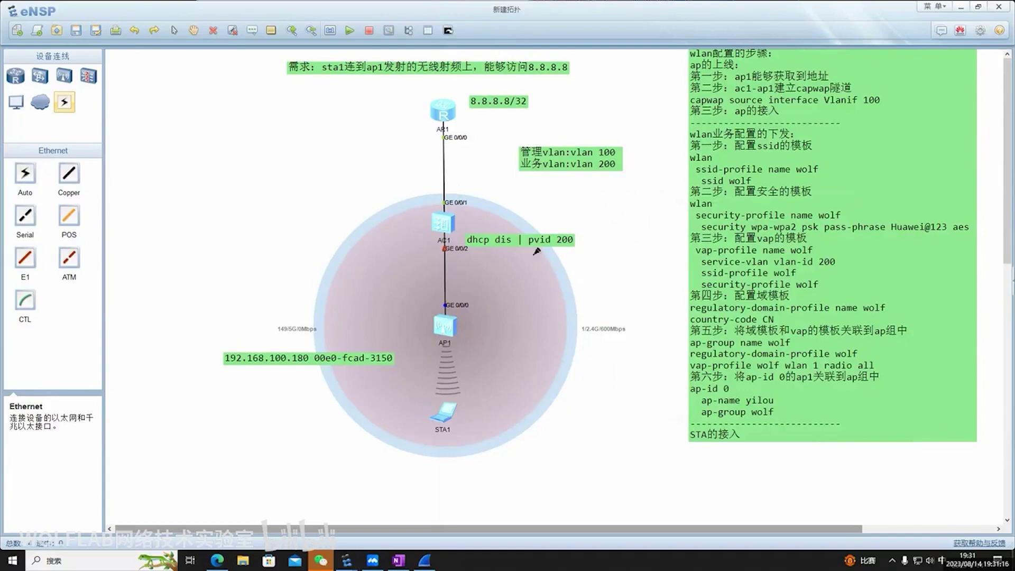
drag(472, 252, 575, 245)
In AC1's console, quit to user view and display GigabitEthernet0/0/1's current configuration
key(Escape)
key(shift)
double_click(442, 232)
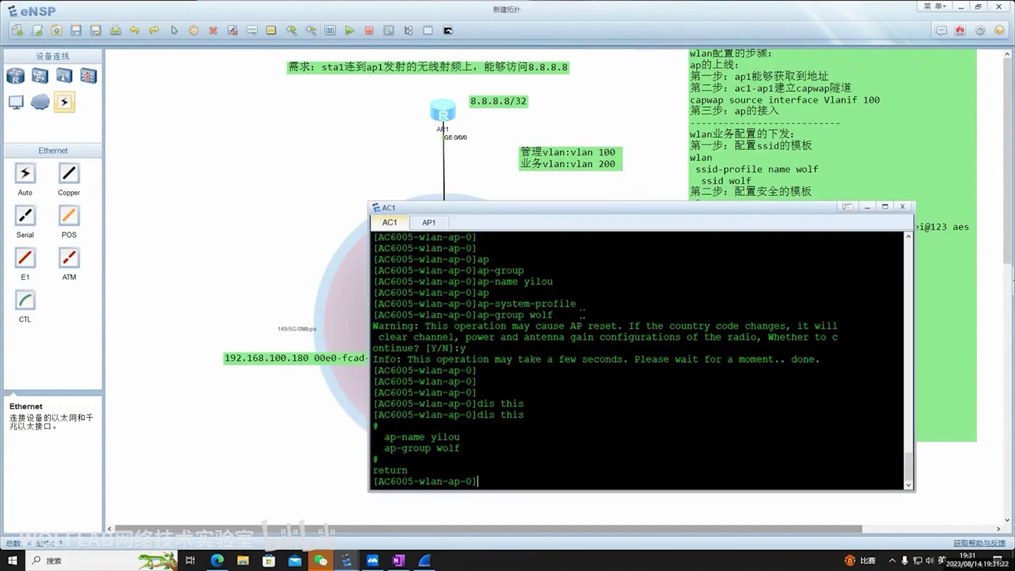
key(Return)
key(Return)
text(quit)
key(Return)
key(Return)
text(dis c)
key(BackSpace)
key(BackSpace)
key(BackSpace)
key(BackSpace)
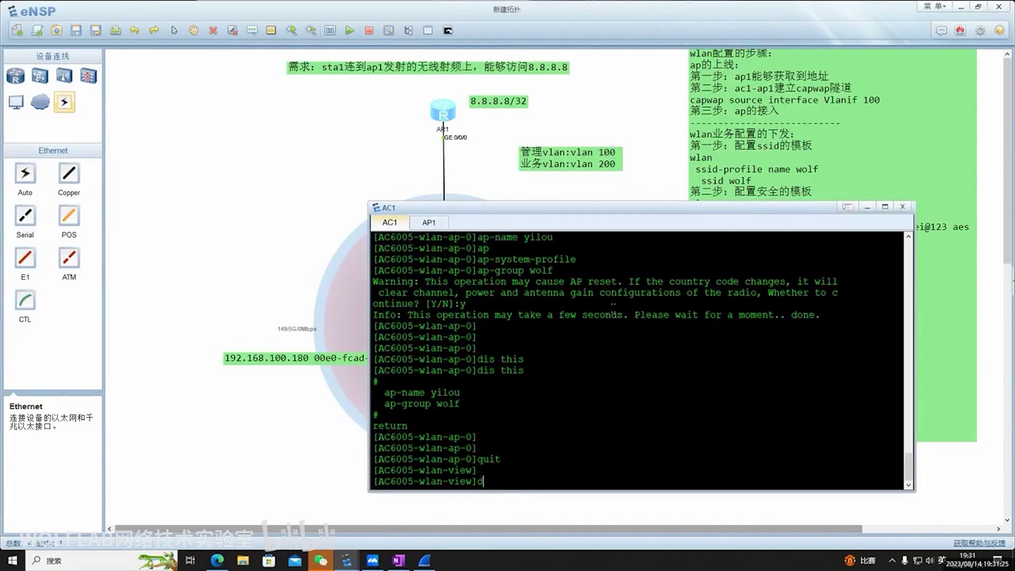
text(uit)
key(Return)
text(dis cur int )
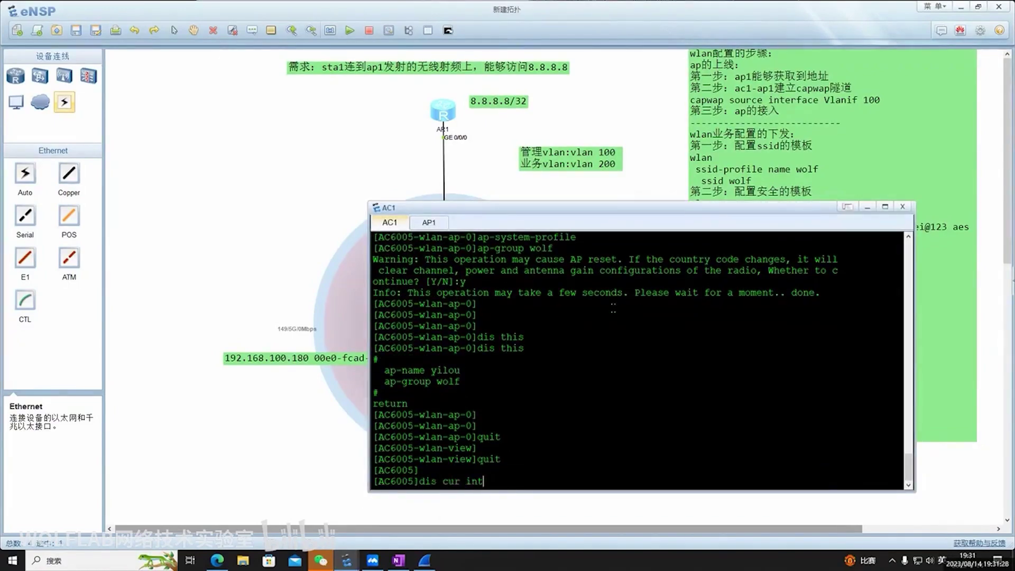
text(g0/0/1)
key(Return)
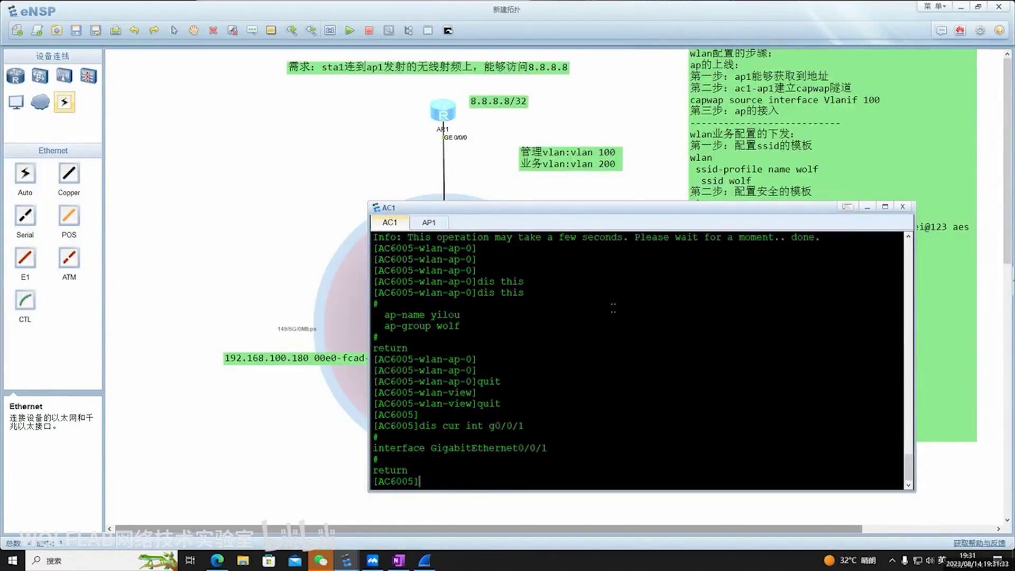
Display GigabitEthernet0/0/2's configuration and paste it into a new canvas label
key(Up)
key(BackSpace)
text(2)
key(Return)
drag(374, 421, 552, 452)
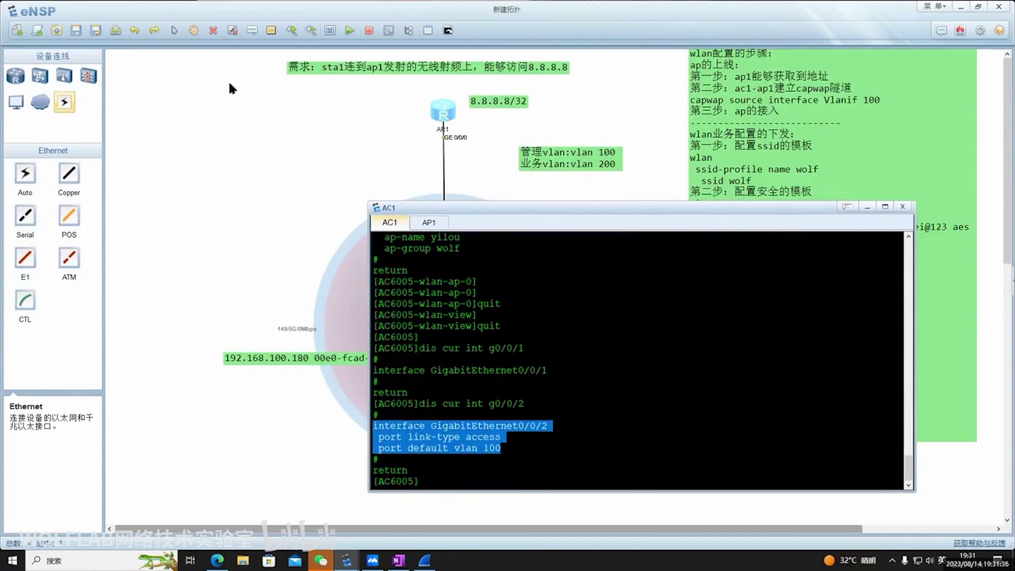
click(252, 31)
click(221, 191)
text(interface GigabitEthernet0/0/2  port link-type access  port default vlan 100)
Lower the GigabitEthernet0/0/2 config label to sit level with AC1's GE0/0/2 link, circling STA1 and AC1
drag(374, 241, 357, 257)
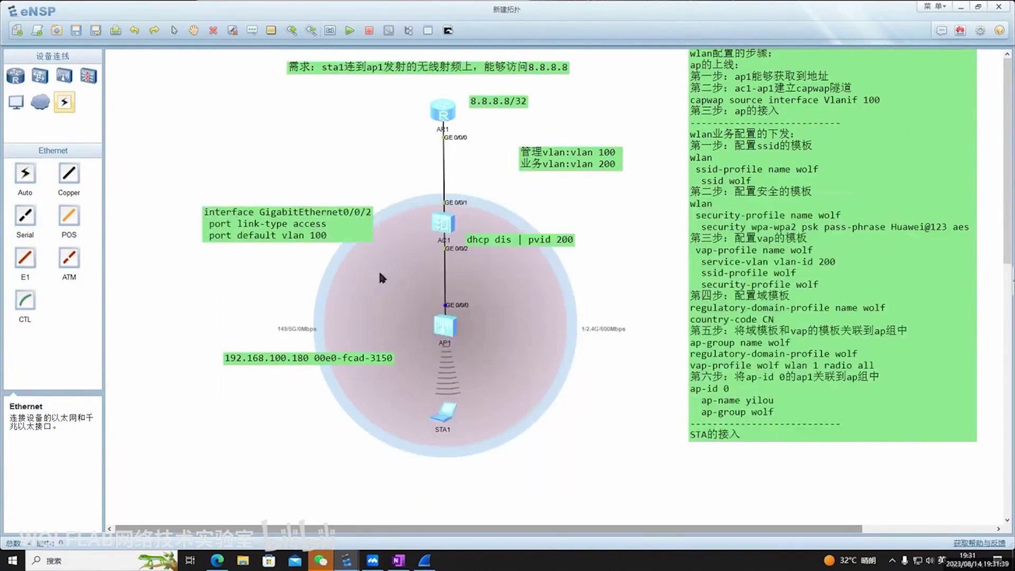
mouse_move(328, 223)
mouse_down()
mouse_move(345, 212)
mouse_move(335, 242)
mouse_up()
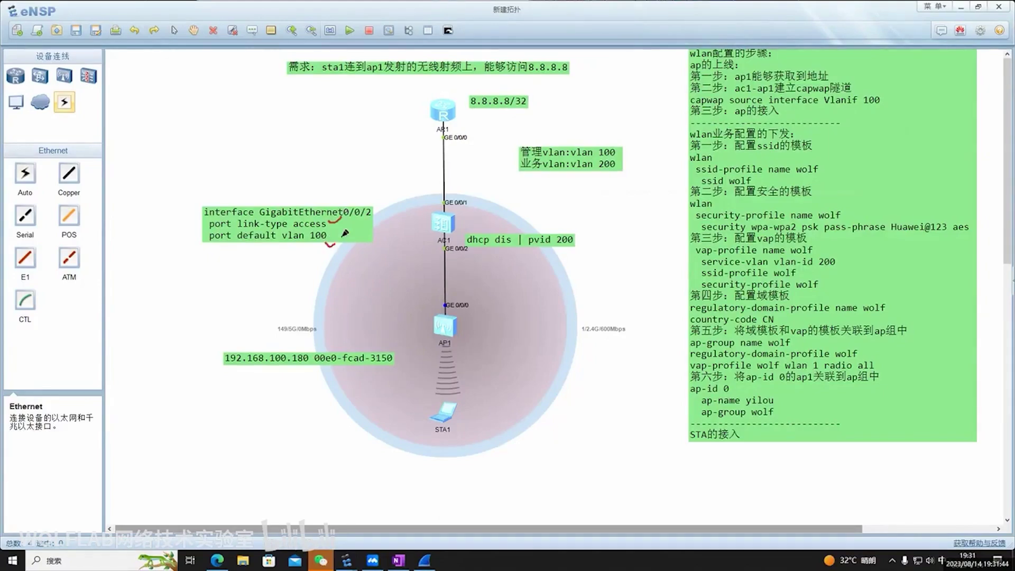
drag(522, 241, 526, 235)
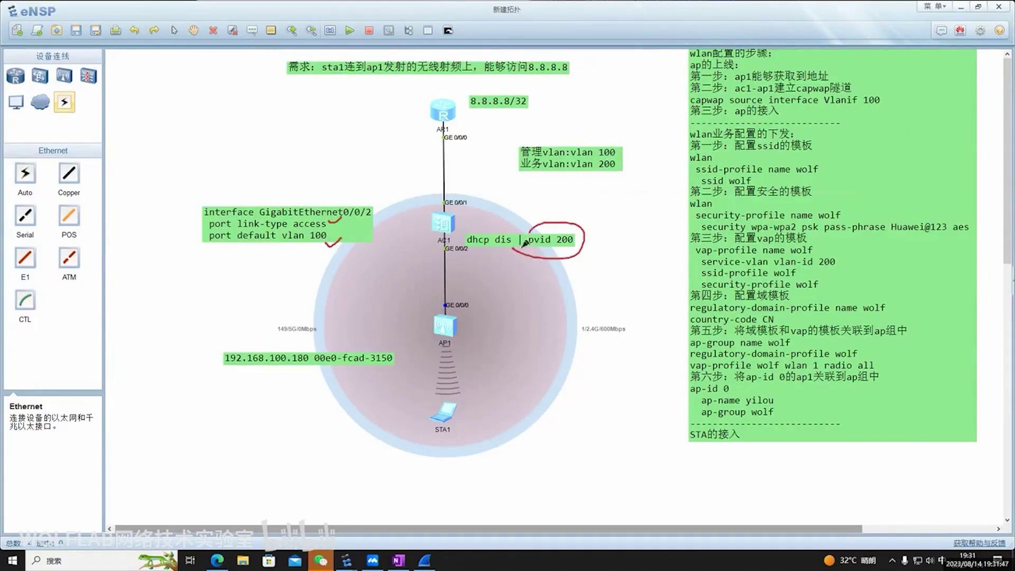
key(Escape)
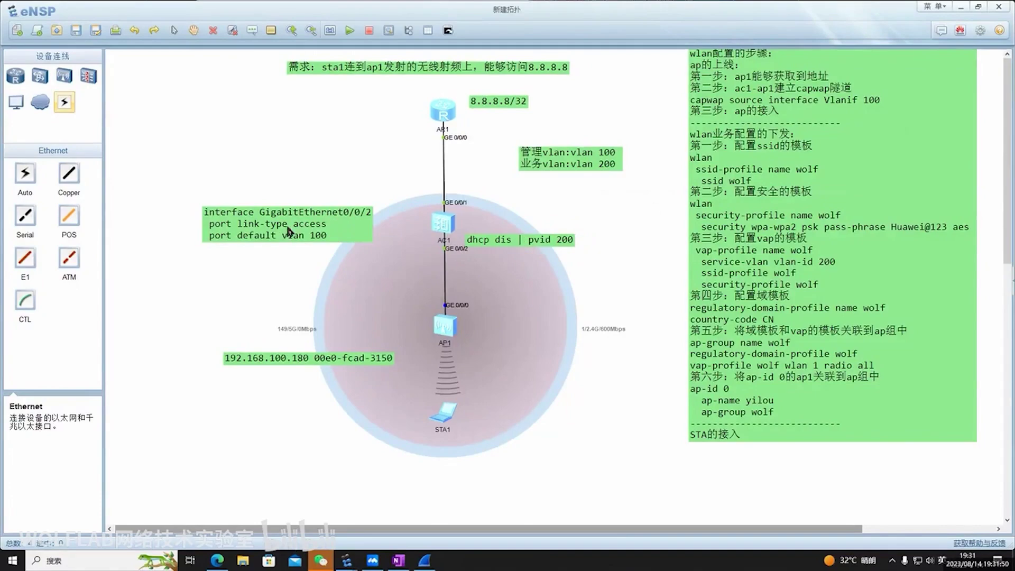
drag(288, 233, 281, 250)
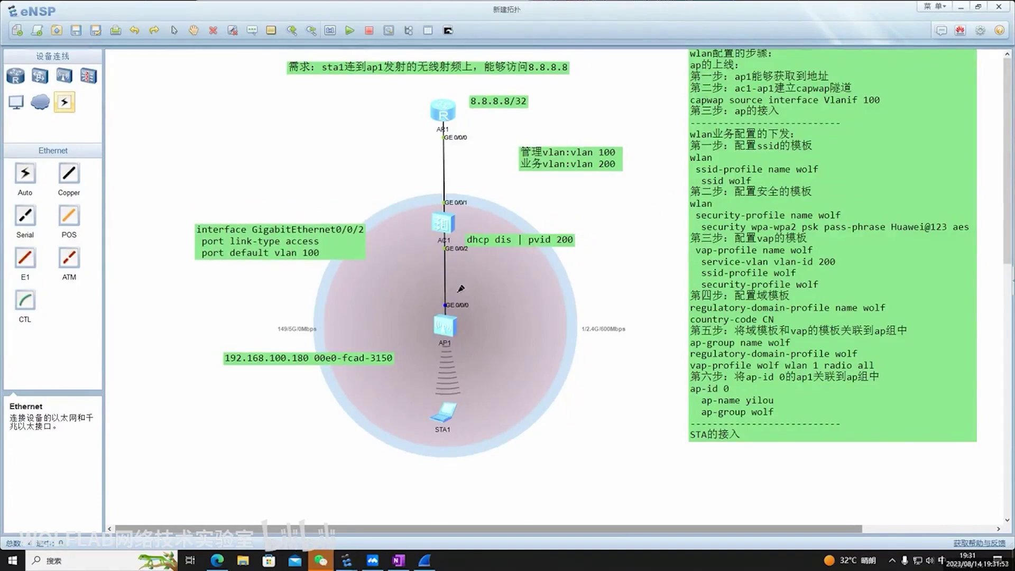
drag(434, 436, 415, 424)
mouse_move(422, 237)
mouse_down()
mouse_move(438, 212)
mouse_move(449, 248)
mouse_move(365, 236)
mouse_up()
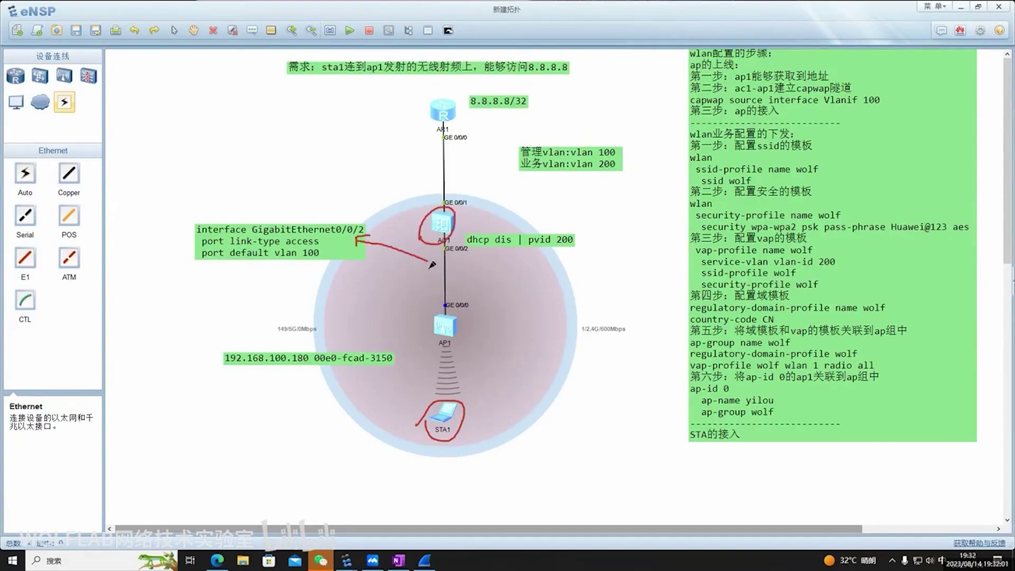
key(Escape)
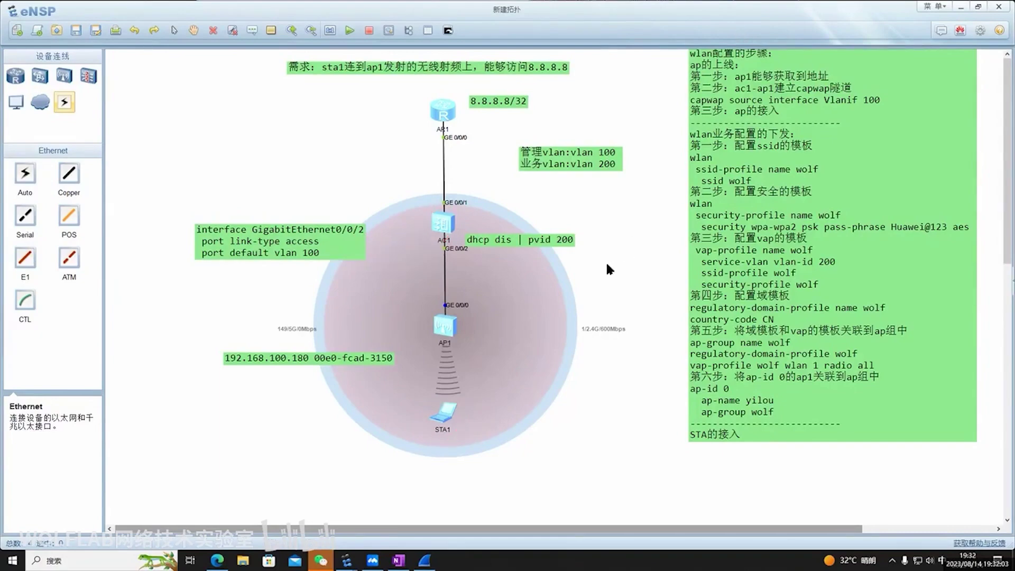
drag(305, 255, 299, 285)
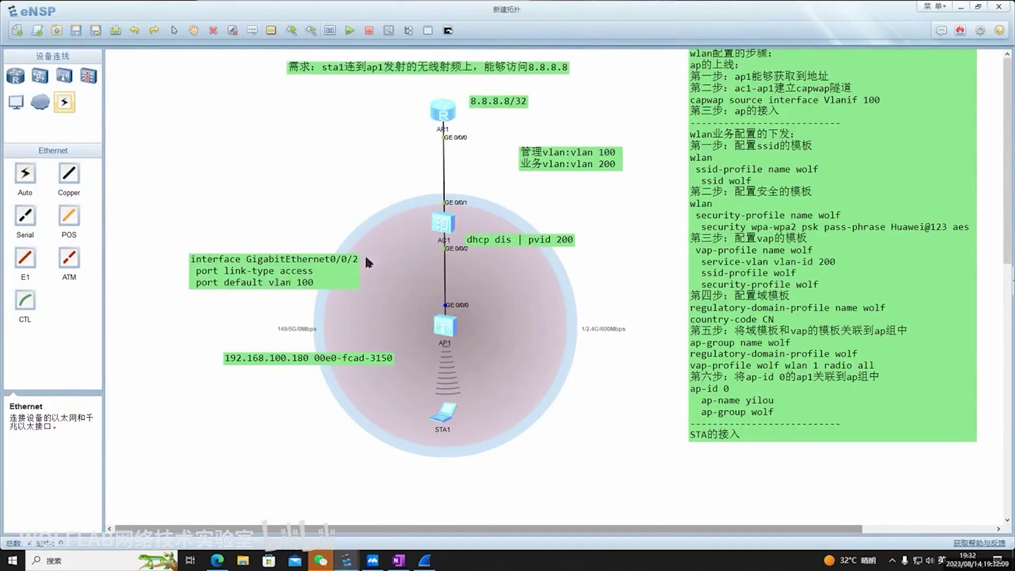
key(shift)
mouse_move(425, 424)
mouse_down()
mouse_move(465, 428)
mouse_move(443, 398)
mouse_move(429, 430)
mouse_up()
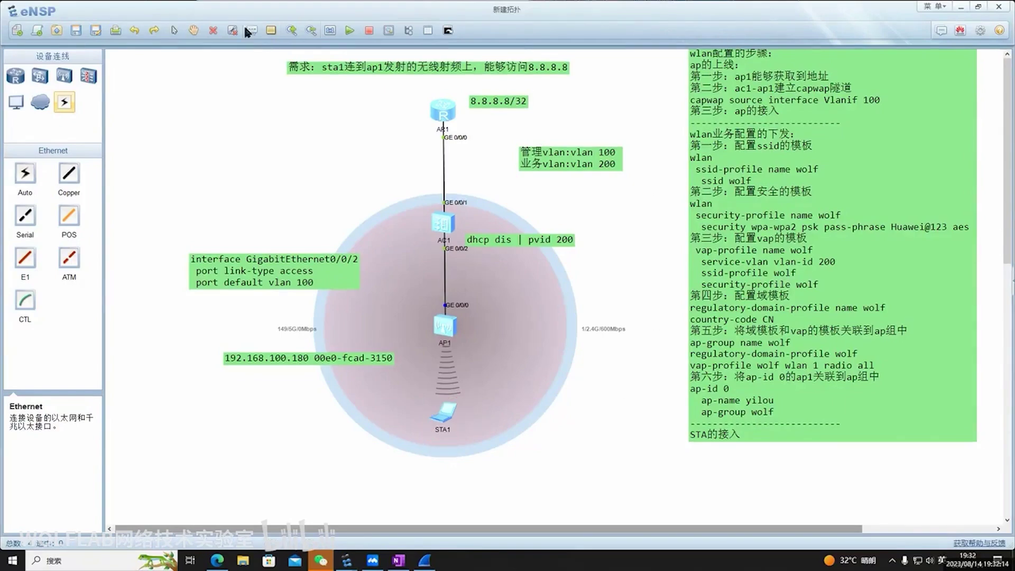
Add a '192.168.200.0/24' text label below STA1
click(394, 458)
text(192.168.200.0/24)
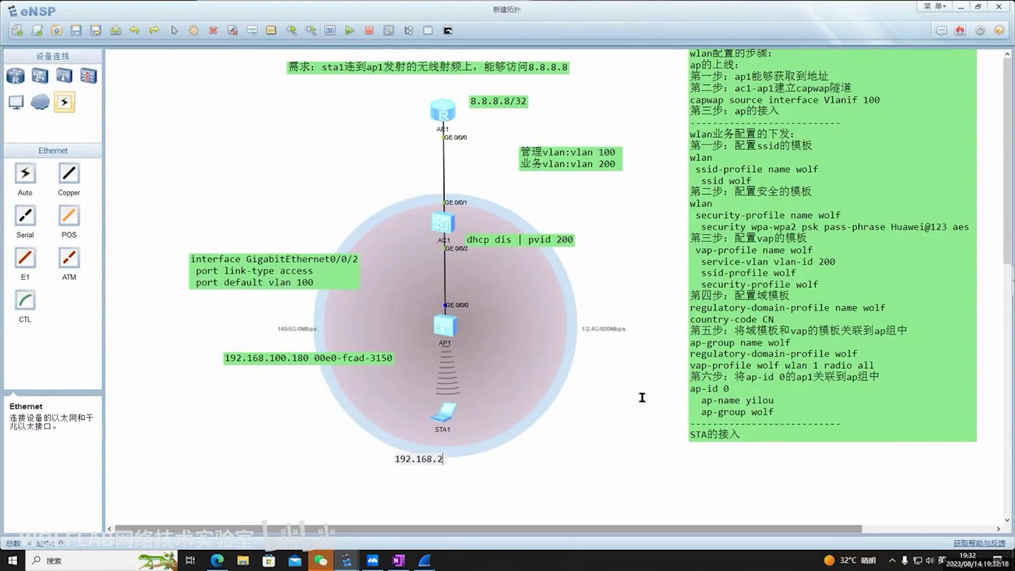
click(630, 394)
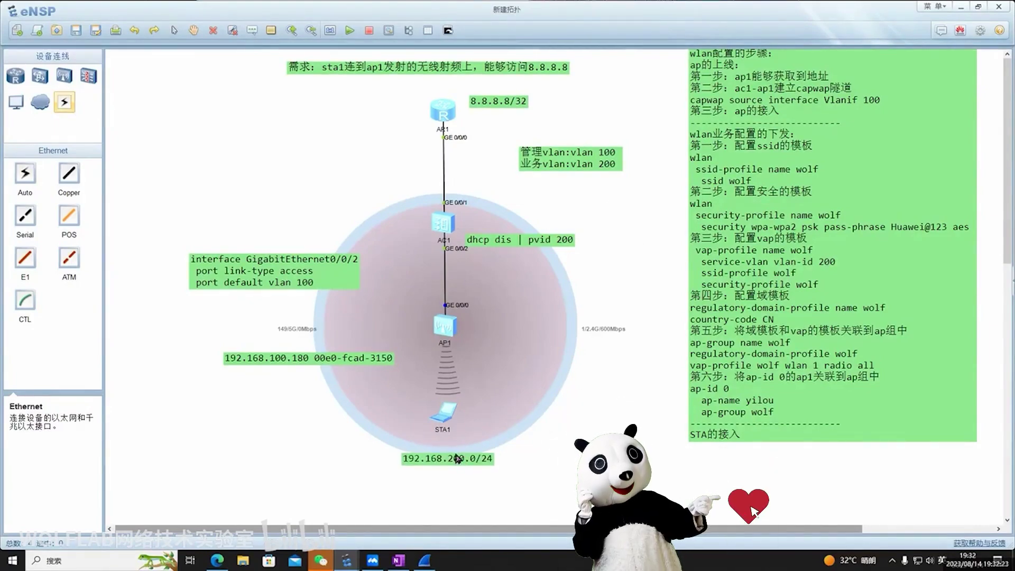
Handwrite a red 'capwap' annotation beside the AC1–AP1 link
key(shift)
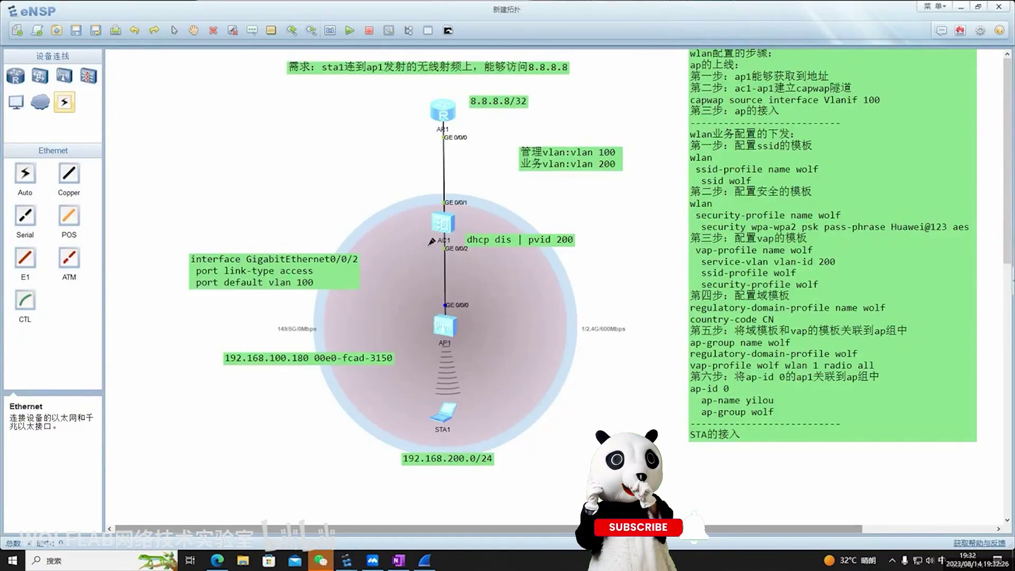
drag(415, 345, 463, 345)
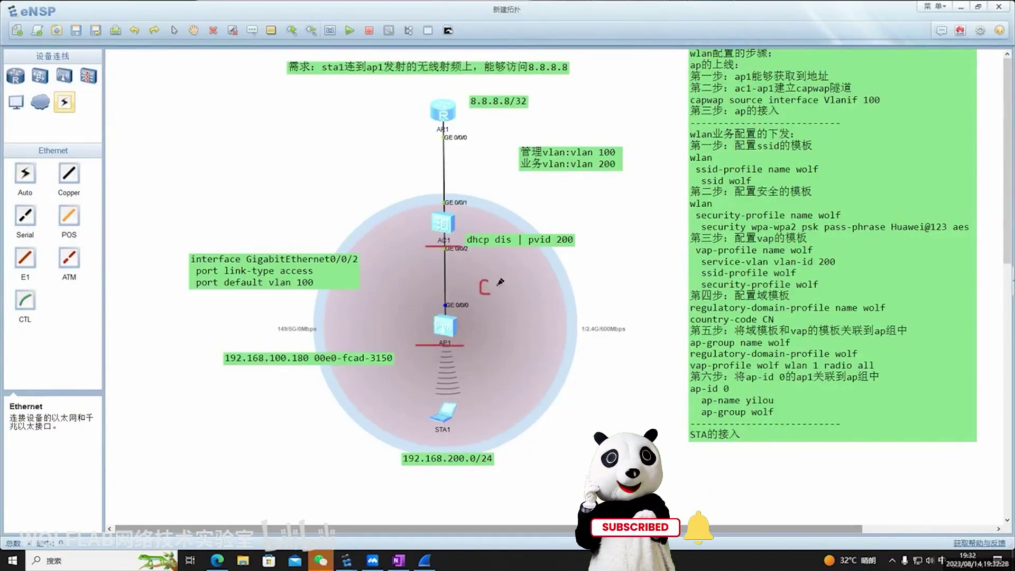
drag(491, 281, 482, 294)
mouse_move(505, 284)
mouse_down()
mouse_move(513, 325)
mouse_move(514, 290)
mouse_move(564, 277)
mouse_up()
mouse_move(567, 267)
mouse_down()
mouse_move(569, 308)
mouse_move(570, 277)
mouse_up()
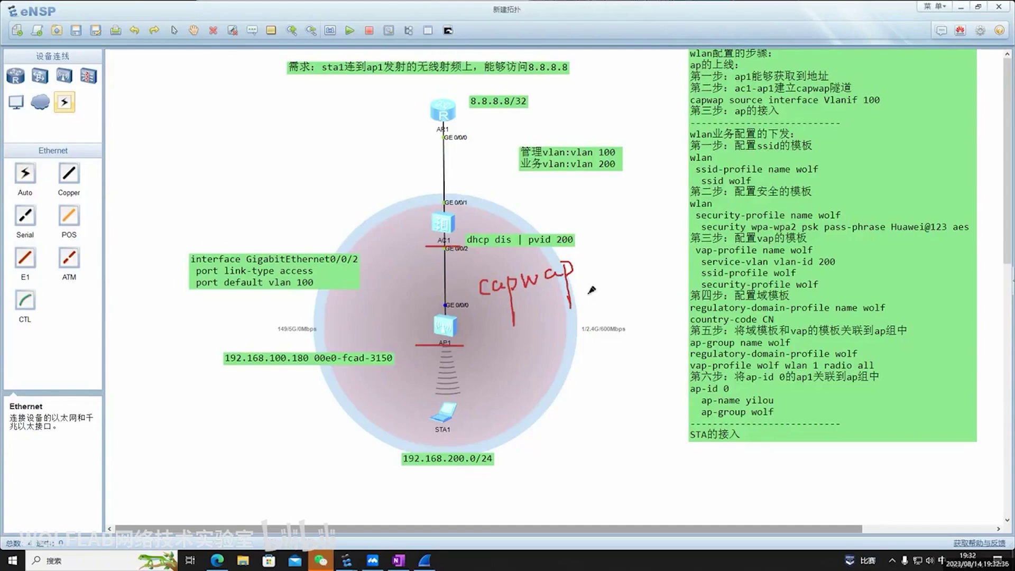
Bring the Wireshark capture forward, show CAPWAP packet 48's details, and move it right
key(Escape)
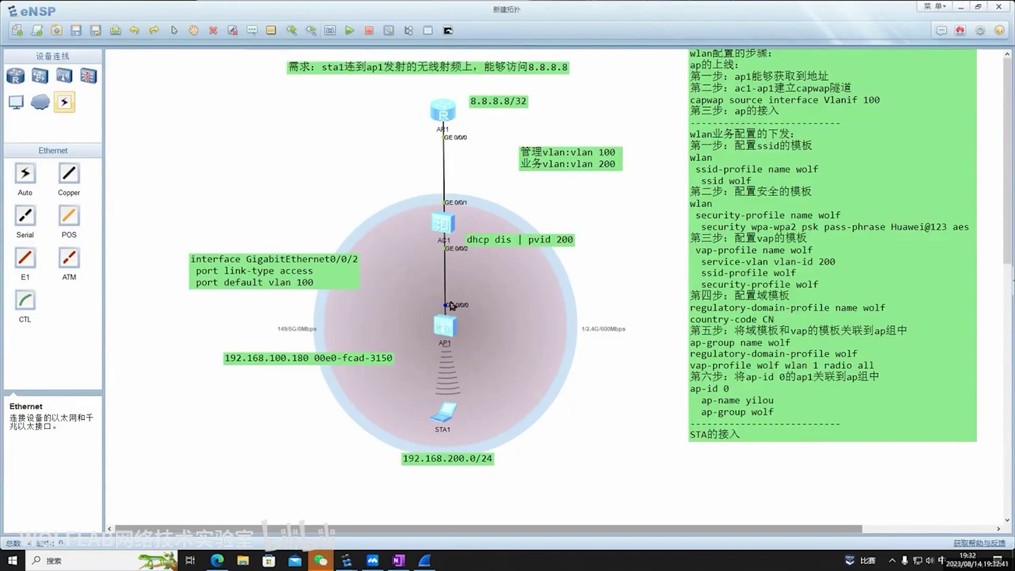
click(425, 560)
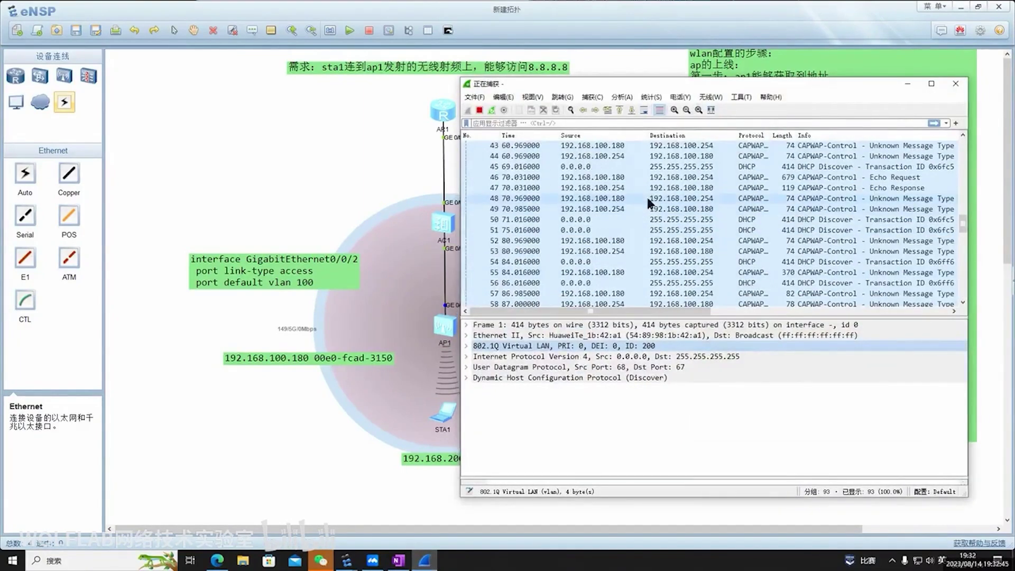
click(646, 198)
drag(715, 88, 777, 87)
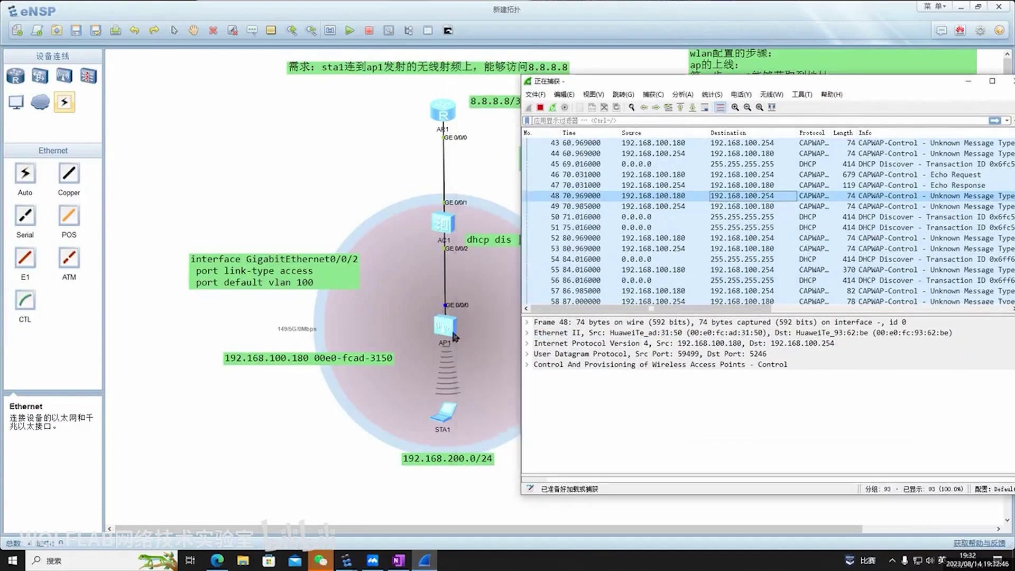
Link AP1 (192.168.100.180) and AC1 to packet 48's IP, UDP and CAPWAP lines, then uncover the VLAN notes
click(520, 48)
mouse_move(451, 329)
mouse_down()
mouse_move(575, 194)
mouse_move(572, 205)
mouse_move(892, 201)
mouse_up()
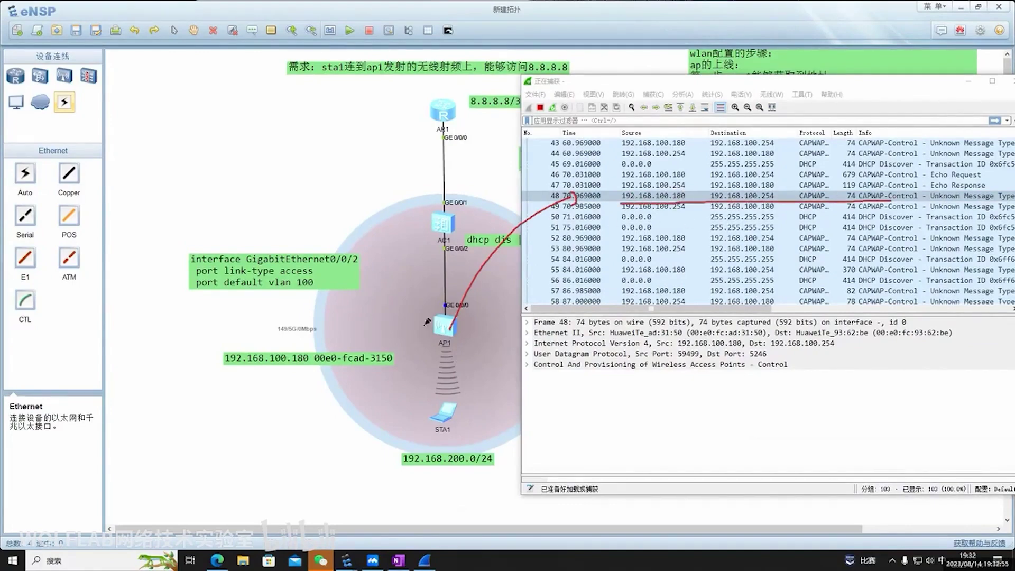
mouse_move(427, 321)
mouse_down()
mouse_move(465, 309)
mouse_move(287, 407)
mouse_move(260, 373)
mouse_move(285, 382)
mouse_up()
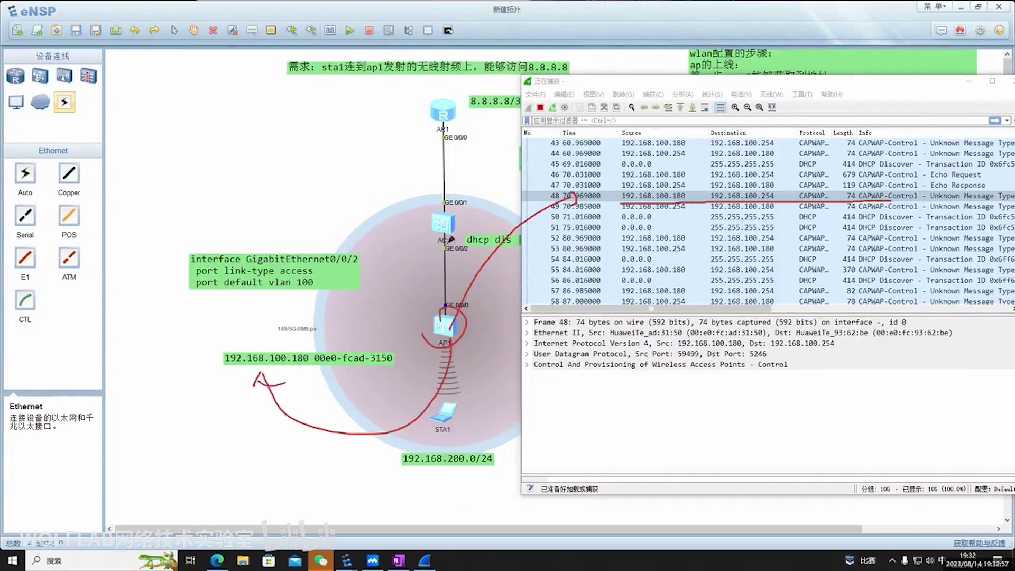
mouse_move(450, 241)
mouse_down()
mouse_move(501, 225)
mouse_move(473, 216)
mouse_move(513, 193)
mouse_move(751, 185)
mouse_up()
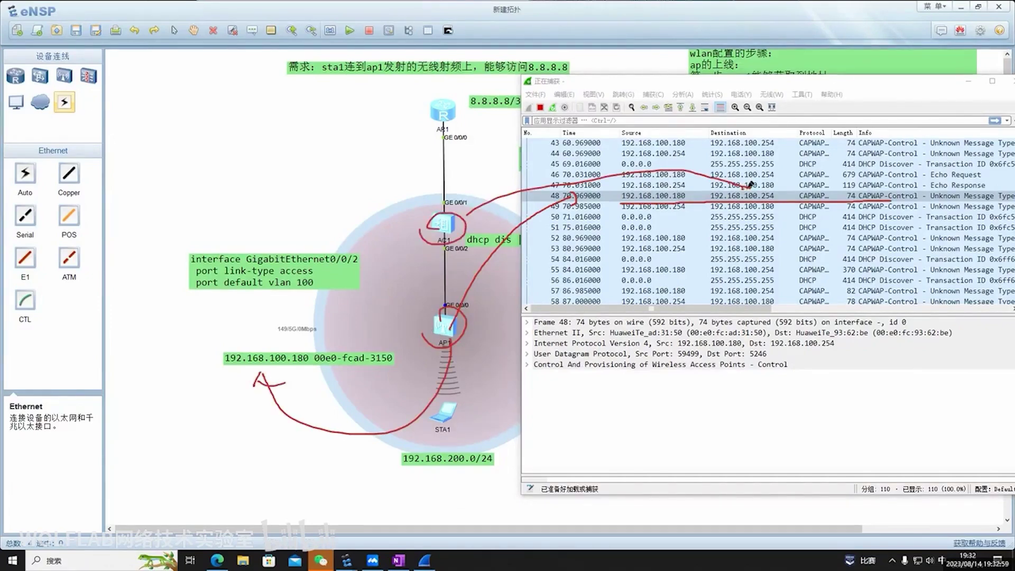
mouse_move(538, 349)
mouse_down()
mouse_move(826, 344)
mouse_move(678, 355)
mouse_move(777, 357)
mouse_up()
drag(534, 374, 793, 370)
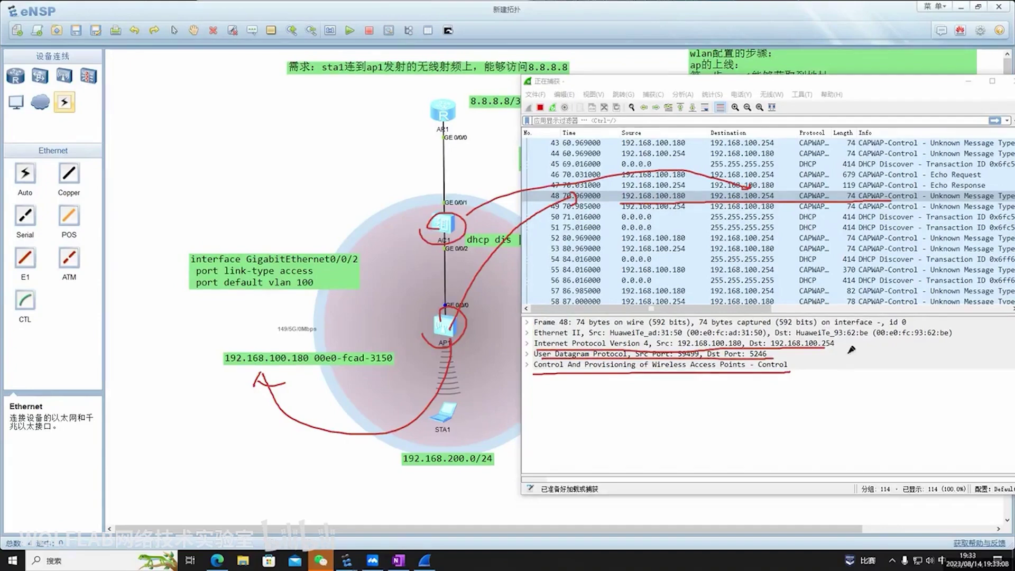
key(Escape)
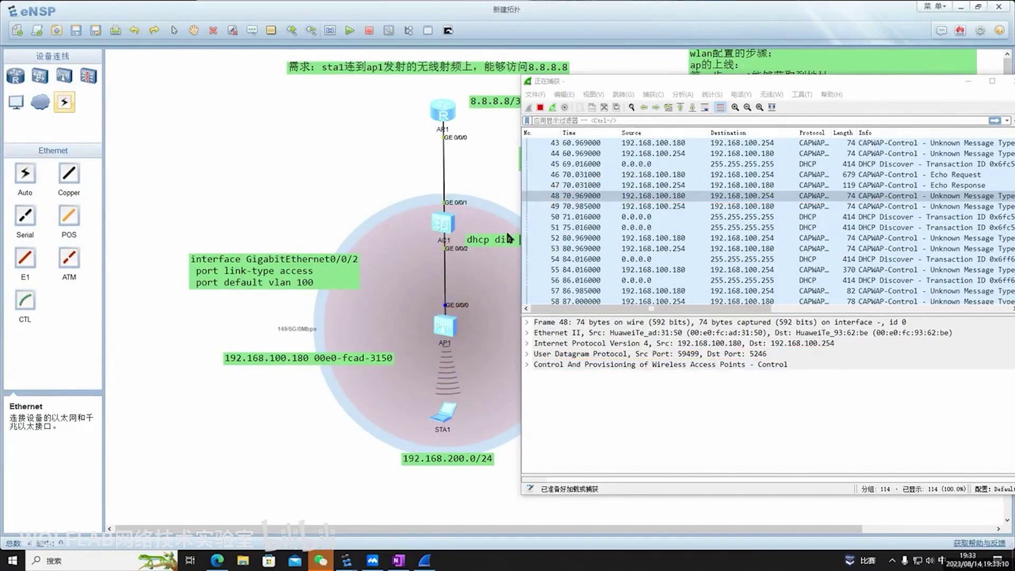
drag(653, 84, 782, 95)
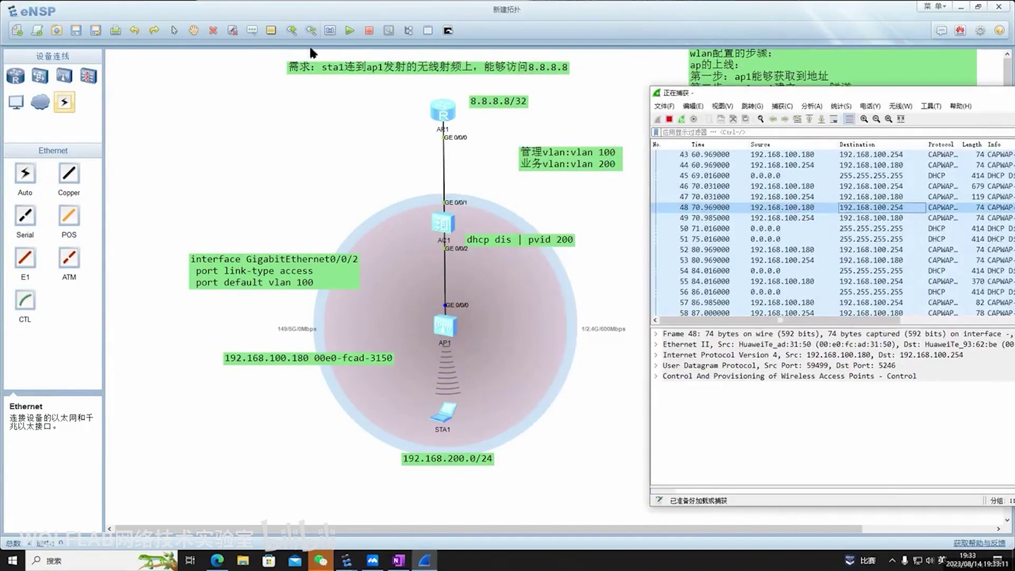
Add a 'cap' text label and place it beside AC1
click(479, 293)
text(cap)
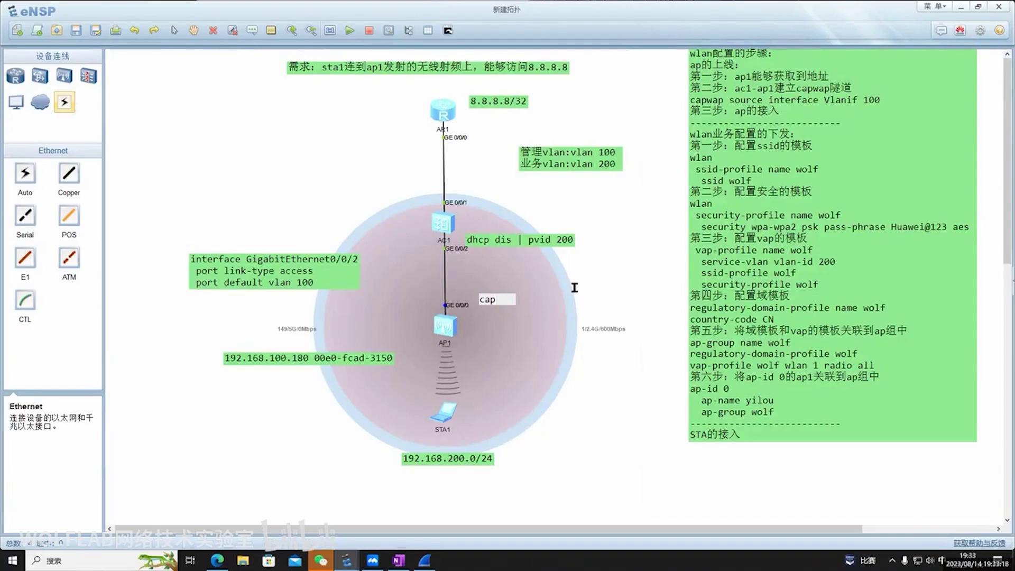
click(537, 363)
drag(476, 325, 398, 259)
Add a second line 'pvid 100' to the cap label and mark AC1's downlink in red
double_click(403, 253)
key(Return)
text(pvid)
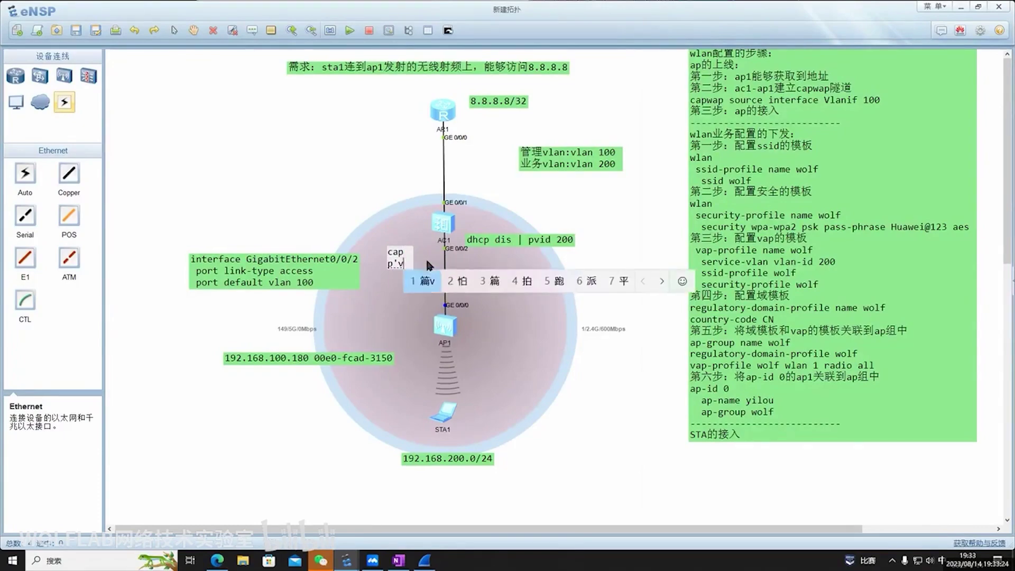
text( 100)
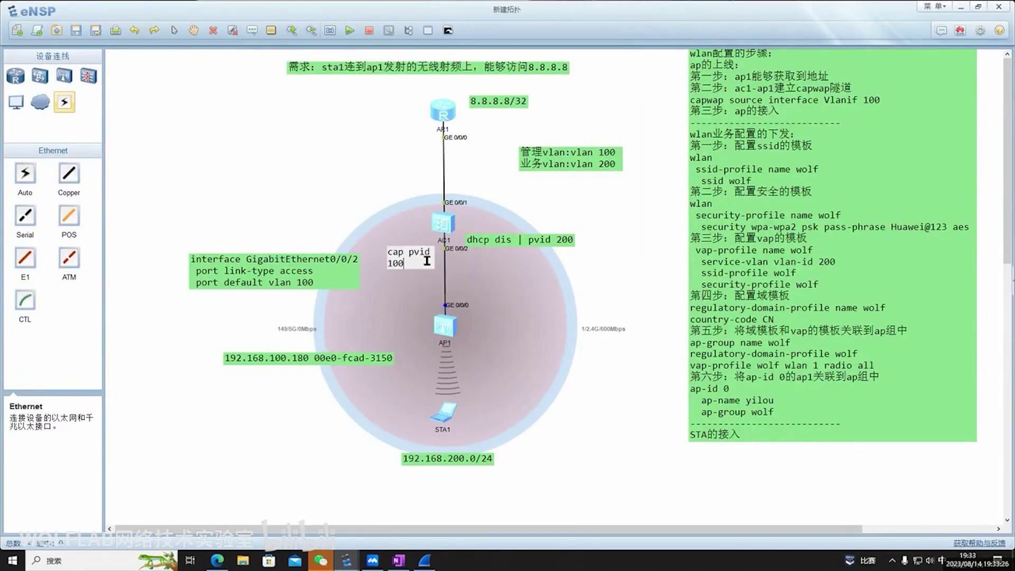
click(440, 260)
mouse_move(418, 233)
mouse_down()
mouse_move(461, 233)
mouse_move(410, 230)
mouse_move(426, 222)
mouse_up()
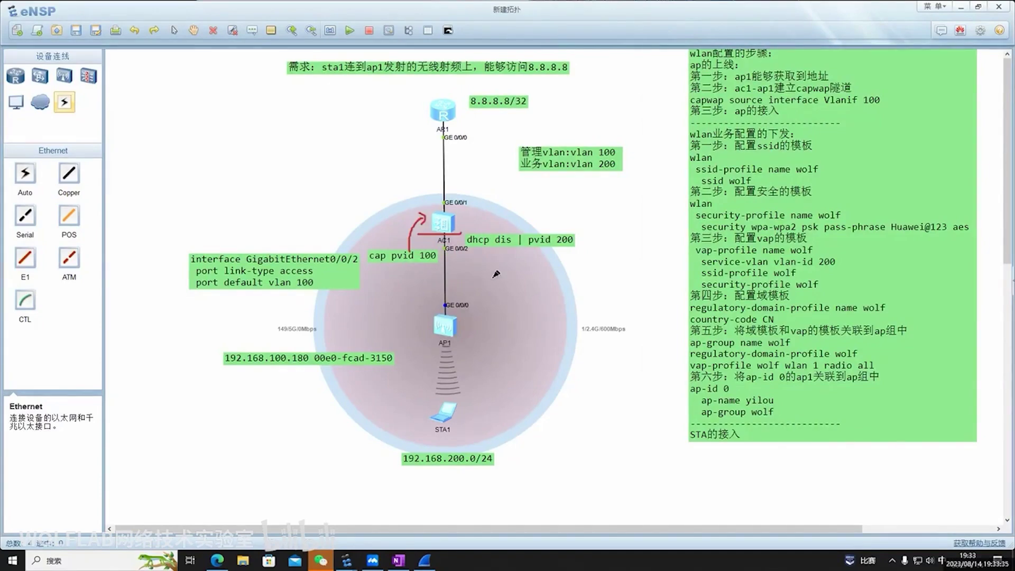
mouse_move(443, 243)
mouse_down()
mouse_move(436, 275)
mouse_move(376, 286)
mouse_move(346, 272)
mouse_move(441, 264)
mouse_move(404, 271)
mouse_move(433, 271)
mouse_up()
Run 'display ip interface brief' on AC1 and check Vlanif100 192.168.100.254/24 and Vlanif200 192.168.200.254/24
key(e)
key(Escape)
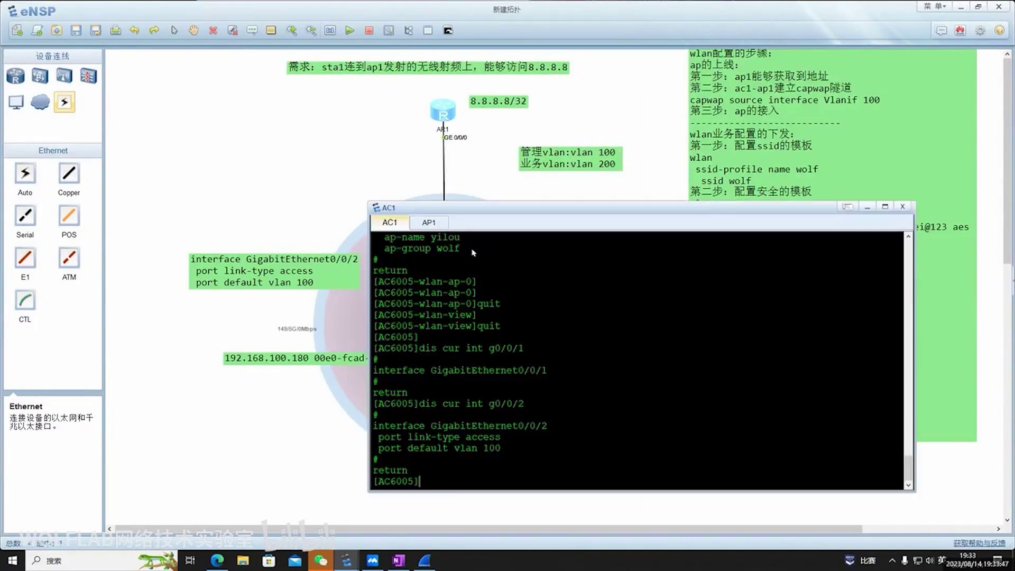
key(Return)
text(dis ip int bri)
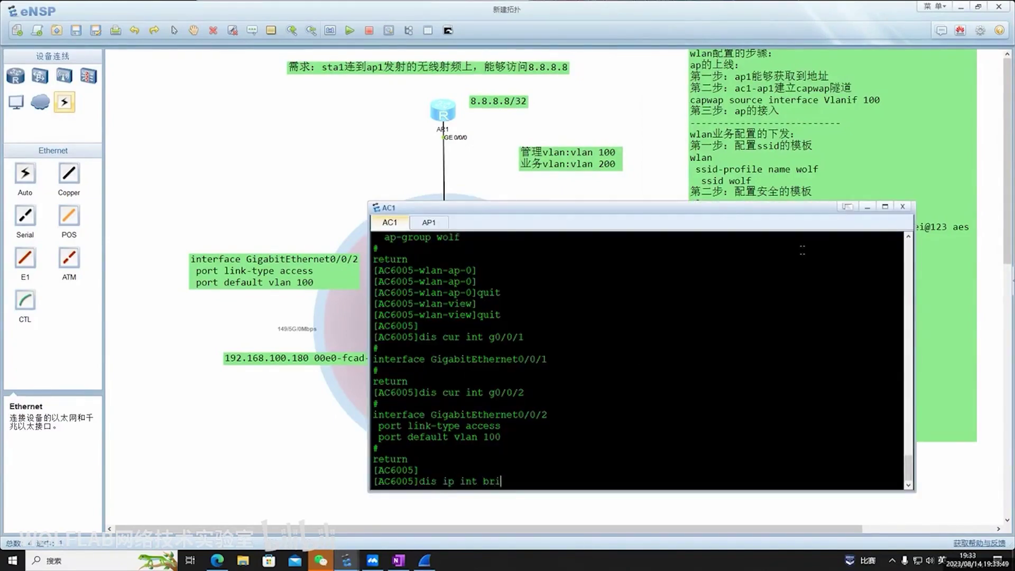
text(e)
key(Tab)
key(Return)
drag(420, 447, 678, 448)
click(678, 448)
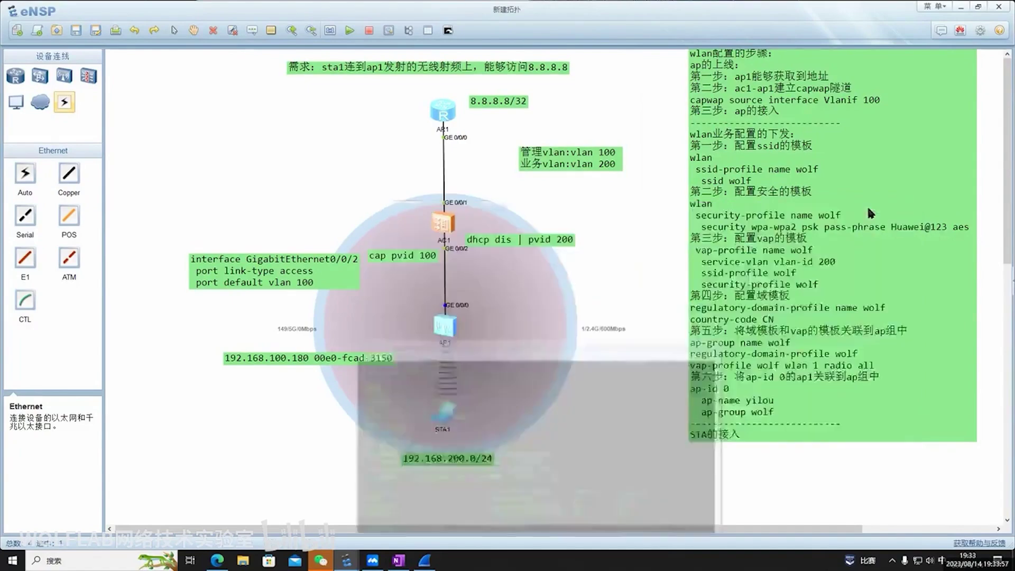
Close AC1's console, finish the WLAN steps note, and shift the cap pvid 100 label left of AC1
click(867, 207)
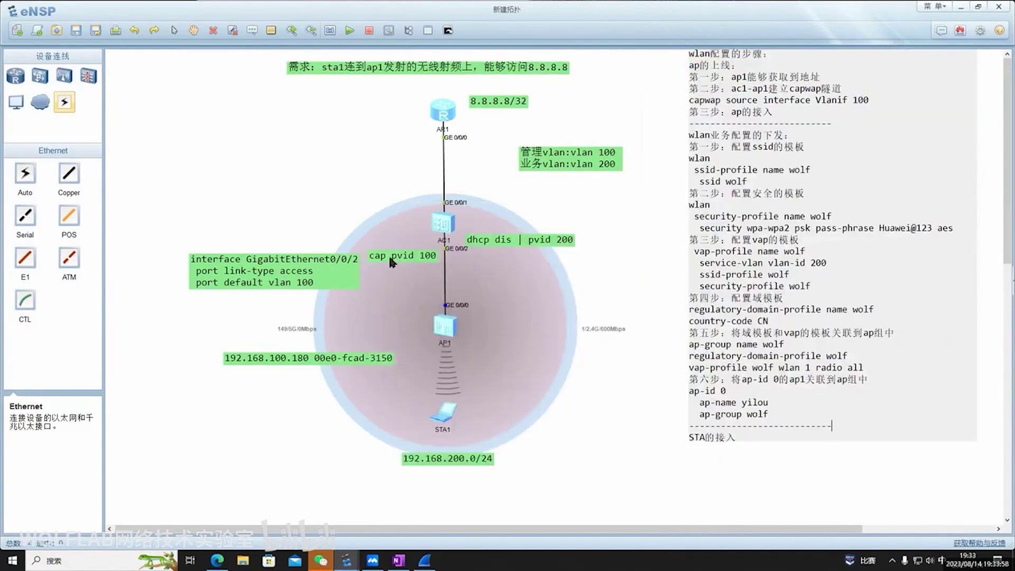
click(616, 268)
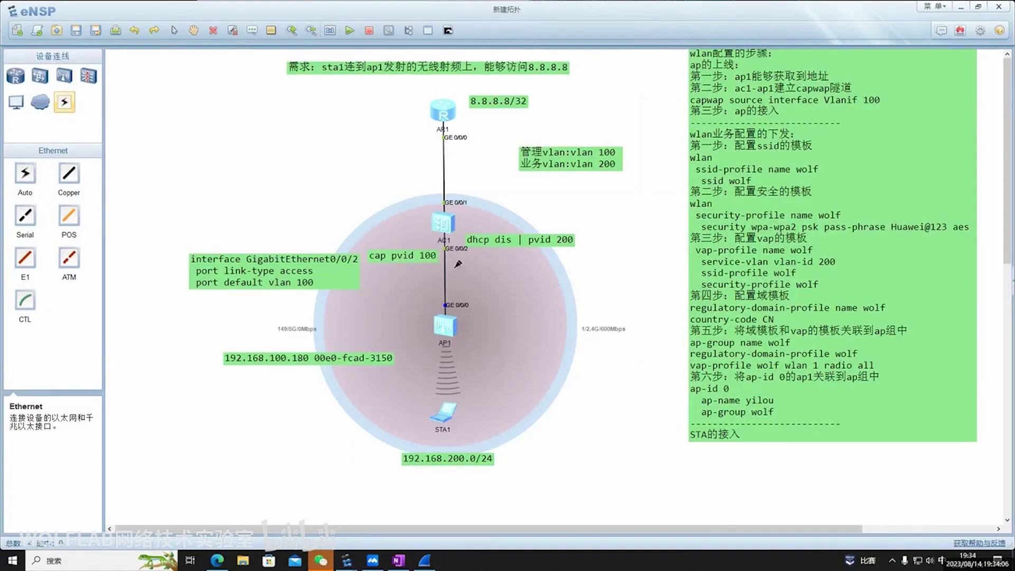
mouse_move(453, 231)
mouse_down()
mouse_move(457, 313)
mouse_move(454, 229)
mouse_move(446, 239)
mouse_move(460, 272)
mouse_move(453, 306)
mouse_move(464, 311)
mouse_move(455, 252)
mouse_move(434, 233)
mouse_move(461, 231)
mouse_move(429, 245)
mouse_move(438, 303)
mouse_up()
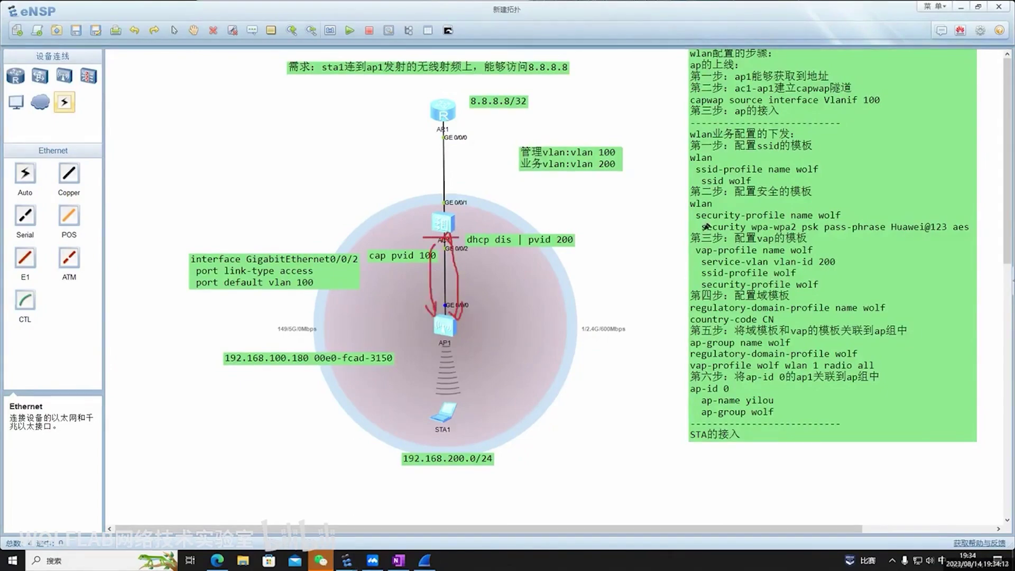
key(e)
drag(405, 258, 398, 236)
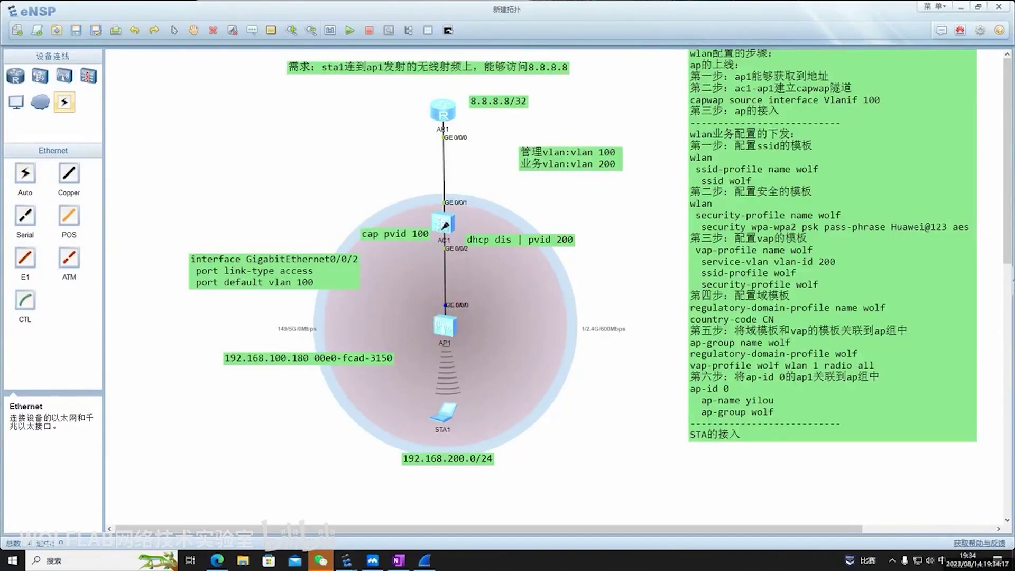
Mark AC1 in red, circle 'pvid 100' in the label and arrow it to 'vlan 100' in the note
mouse_move(440, 226)
mouse_down()
mouse_move(457, 258)
mouse_move(461, 303)
mouse_up()
drag(386, 244, 427, 244)
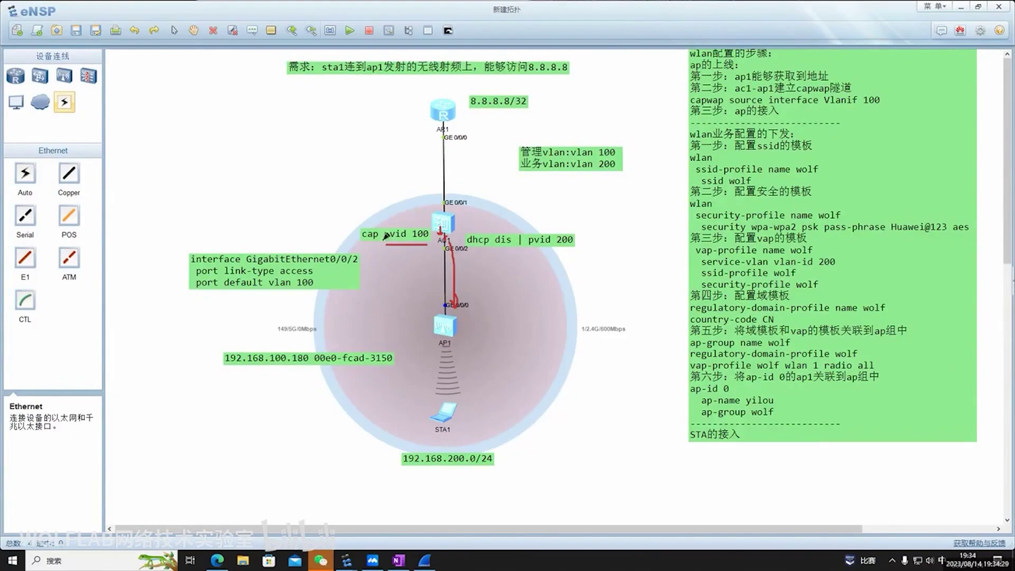
drag(347, 244, 369, 244)
mouse_move(426, 218)
mouse_down()
mouse_move(387, 225)
mouse_move(390, 244)
mouse_move(431, 232)
mouse_move(428, 216)
mouse_move(453, 228)
mouse_move(442, 235)
mouse_move(458, 300)
mouse_up()
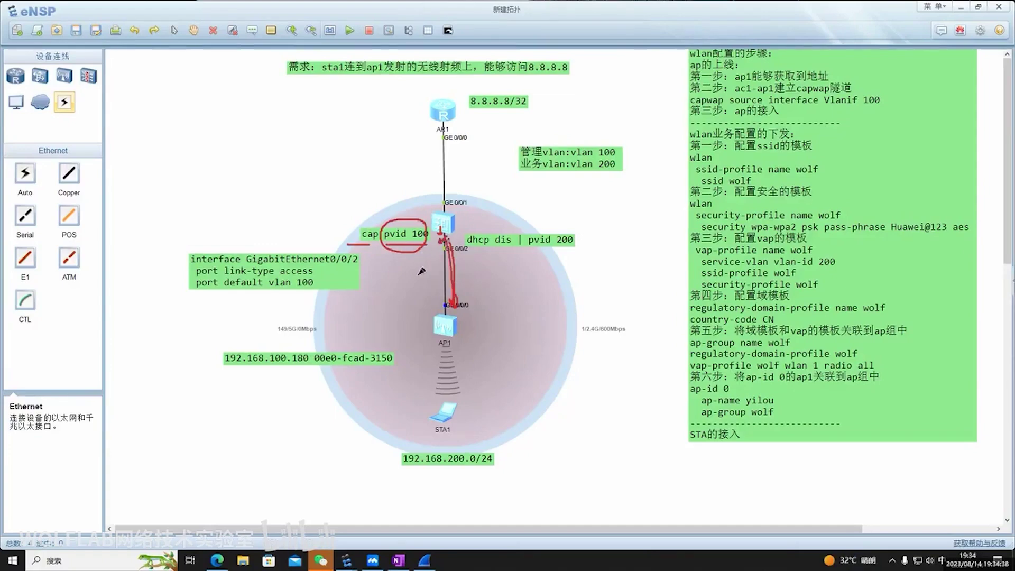
drag(357, 269, 315, 287)
Trim the cap pvid 100 label down to just 'cap'
key(Escape)
double_click(416, 234)
drag(429, 233, 420, 290)
key(BackSpace)
click(568, 278)
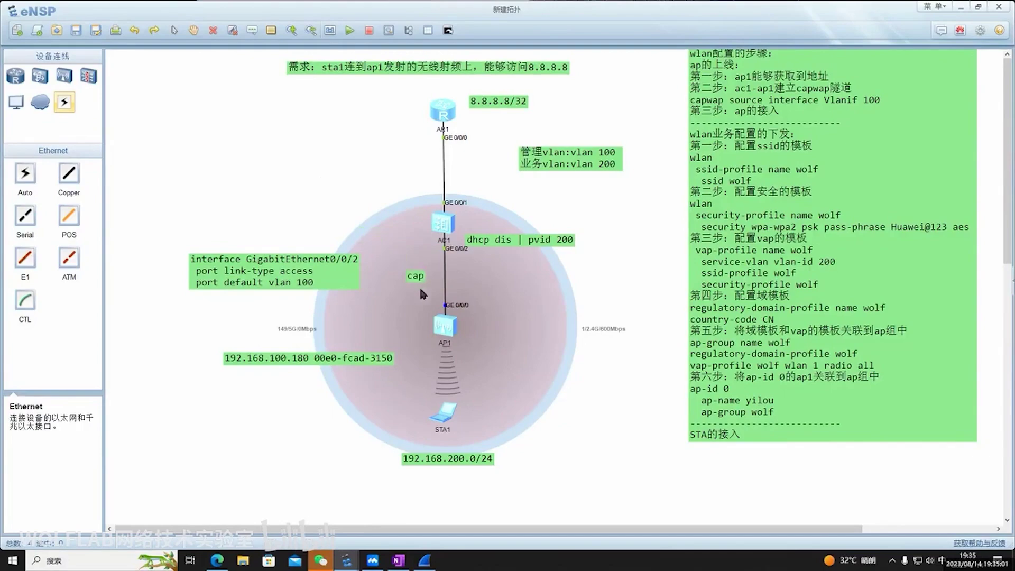
Trace the AC1–AP1 link in red, underline GE0/0/2 and AP1, and strike the VLAN 200 line
drag(463, 253, 464, 313)
drag(427, 244, 458, 242)
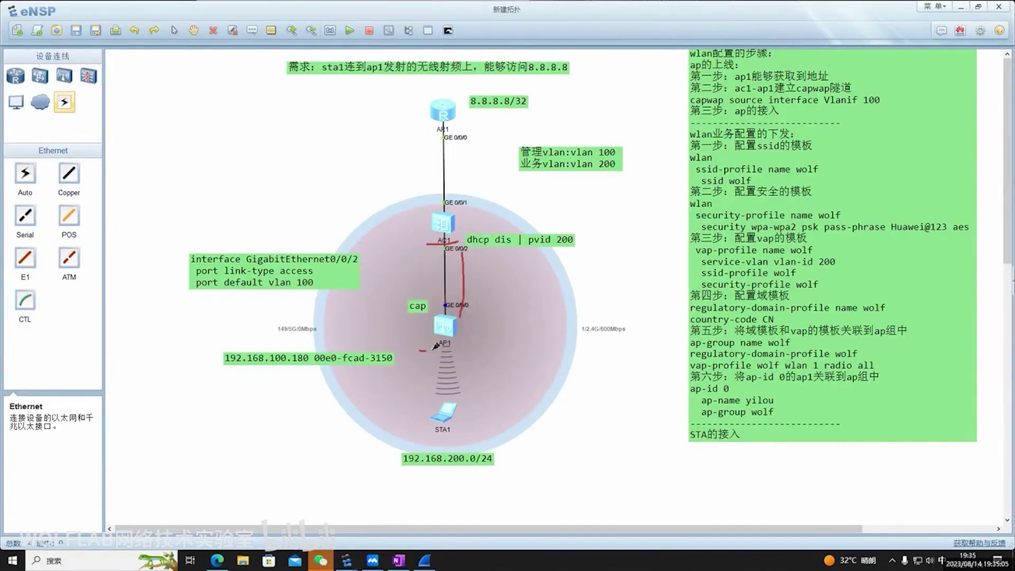
drag(419, 350, 467, 346)
drag(514, 162, 609, 158)
Mark STA1 and its 192.168.200.0/24 label, then move the interface note up beside AC1
drag(421, 245, 459, 243)
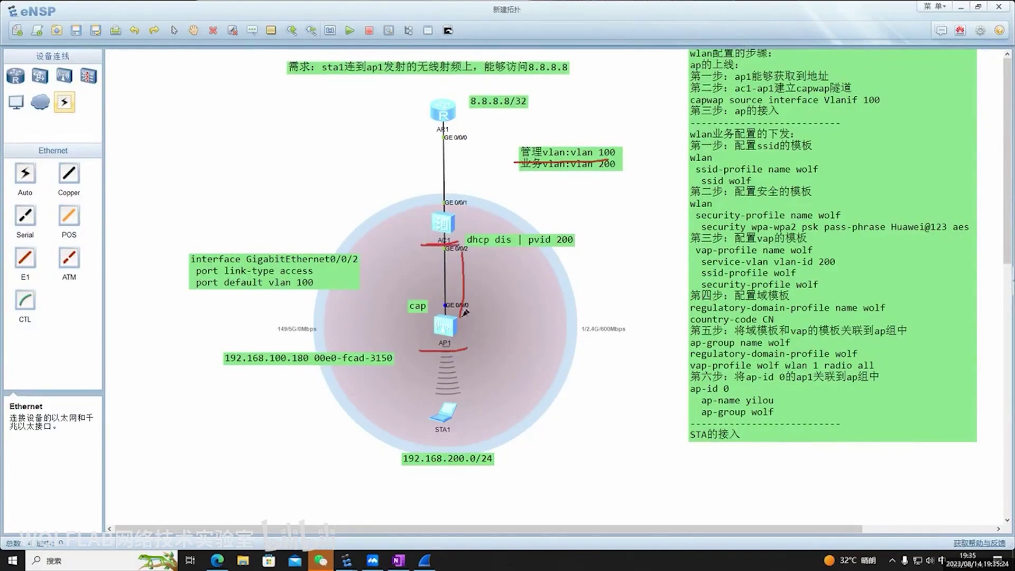
drag(420, 350, 467, 348)
mouse_move(426, 428)
mouse_down()
mouse_move(437, 400)
mouse_move(422, 427)
mouse_up()
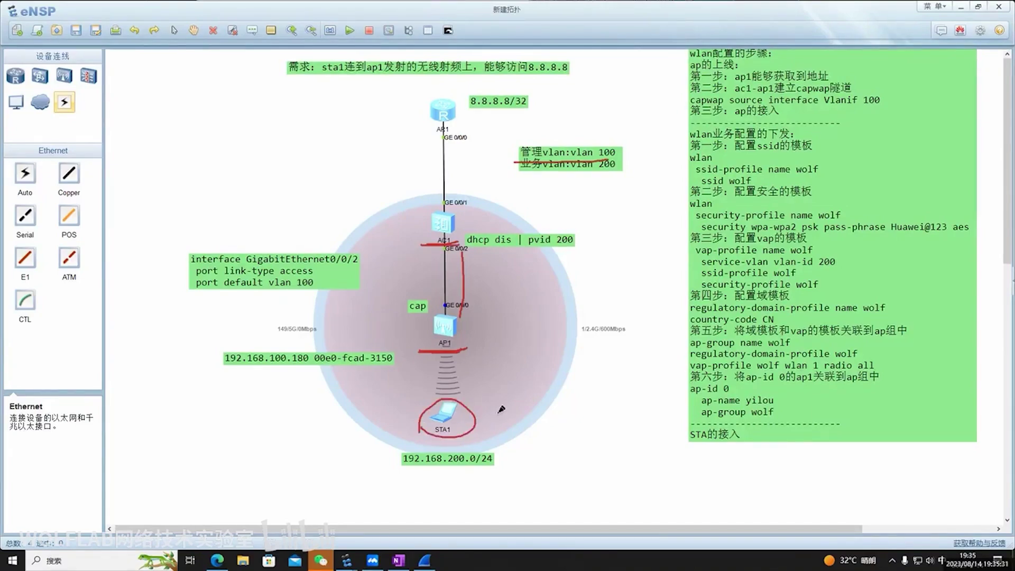
drag(399, 470, 504, 471)
key(Escape)
drag(310, 268, 287, 225)
Rewrite the GE0/0/2 note to 'port link-type hybrid' and 'port hybrid pvid vlan 100'
double_click(331, 221)
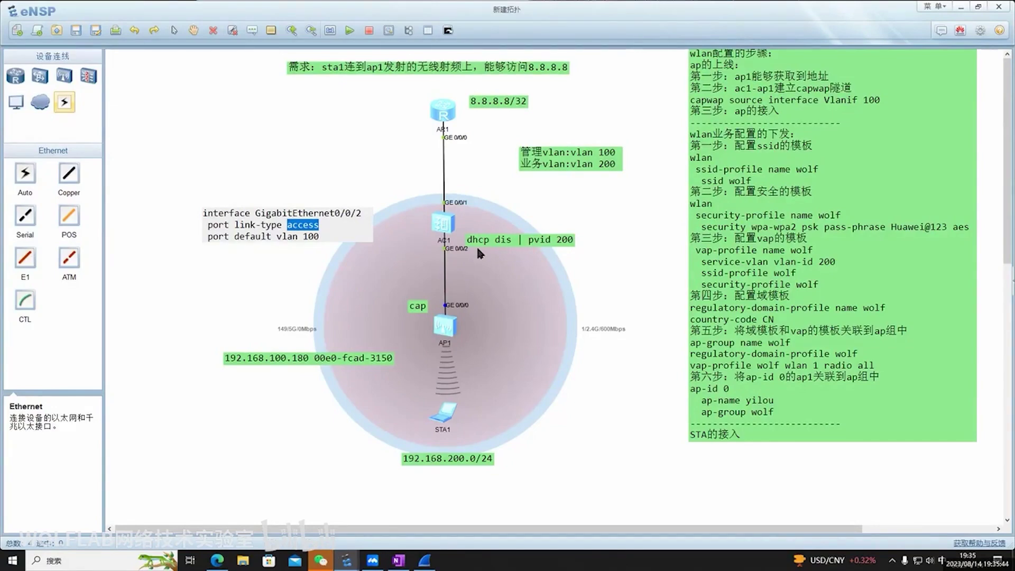
key(BackSpace)
key(shift)
text(p)
key(BackSpace)
text(hybrie)
key(BackSpace)
text(d)
key(Down)
key(BackSpace)
key(BackSpace)
key(BackSpace)
key(BackSpace)
key(BackSpace)
key(BackSpace)
key(BackSpace)
key(BackSpace)
key(BackSpace)
key(BackSpace)
key(BackSpace)
key(BackSpace)
key(BackSpace)
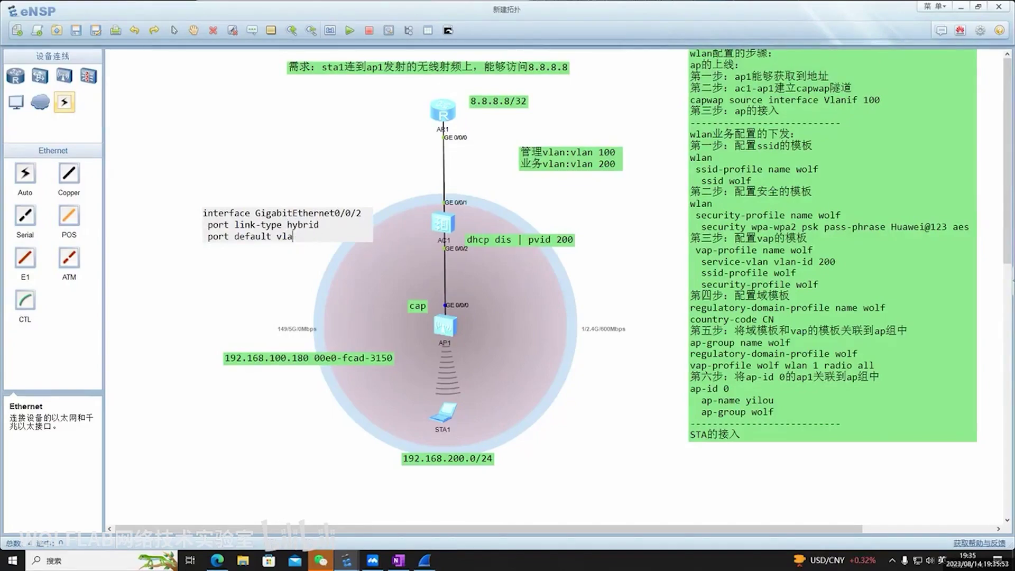
key(BackSpace)
key(BackSpace)
key(BackSpace)
text(hybrid pvid vlan 100)
click(633, 251)
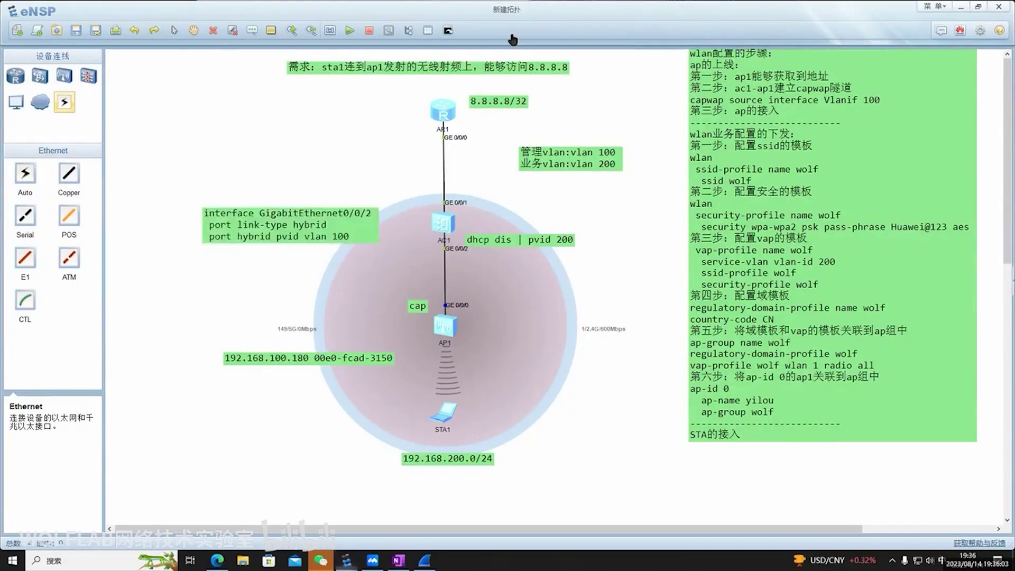
drag(405, 319, 459, 342)
mouse_move(418, 297)
mouse_down()
mouse_move(439, 232)
mouse_move(431, 239)
mouse_move(441, 235)
mouse_up()
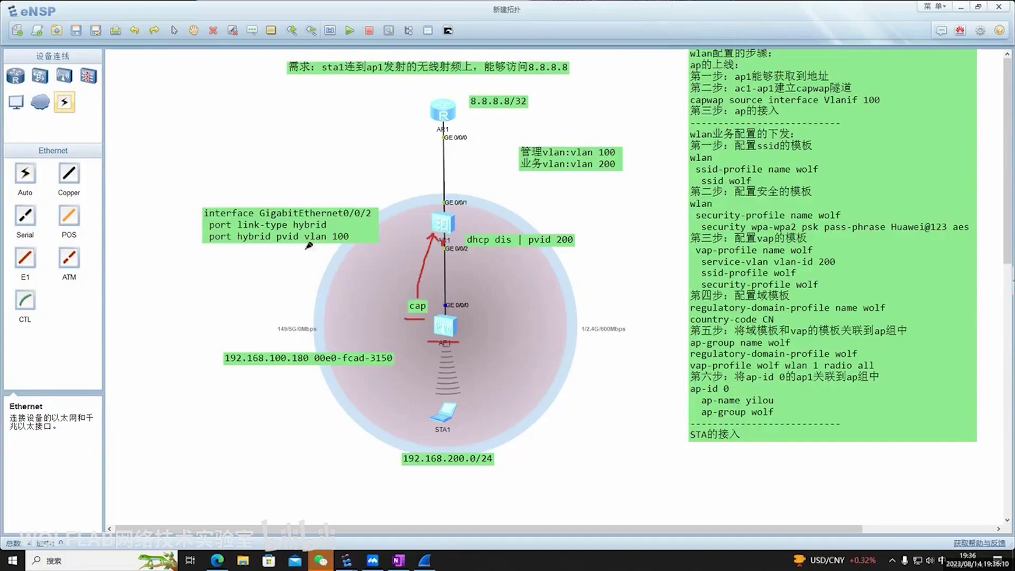
drag(203, 252, 353, 246)
mouse_move(422, 234)
mouse_down()
mouse_move(466, 213)
mouse_move(420, 221)
mouse_up()
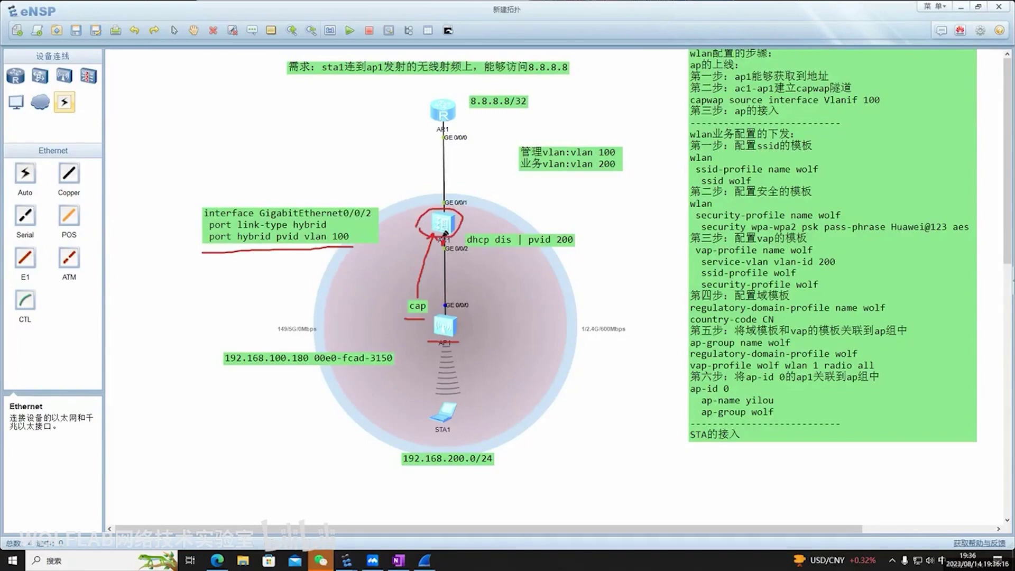
mouse_move(438, 241)
mouse_down()
mouse_move(436, 307)
mouse_move(445, 312)
mouse_up()
mouse_move(421, 298)
mouse_down()
mouse_move(434, 236)
mouse_move(420, 244)
mouse_move(432, 241)
mouse_move(432, 314)
mouse_move(442, 238)
mouse_move(437, 320)
mouse_up()
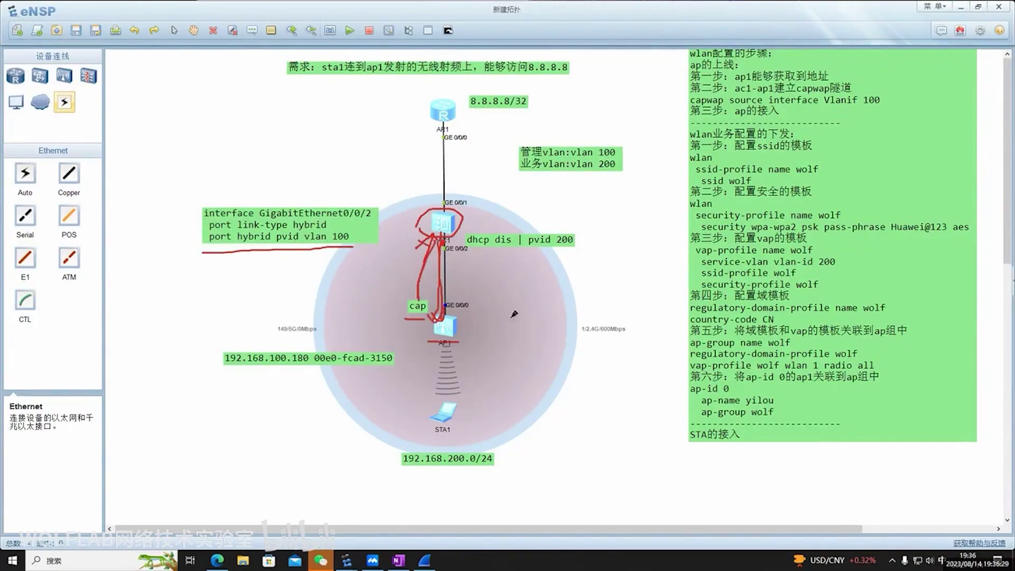
Append the line 'port hybrid untagged vlan 100' to the GE0/0/2 interface note
key(e)
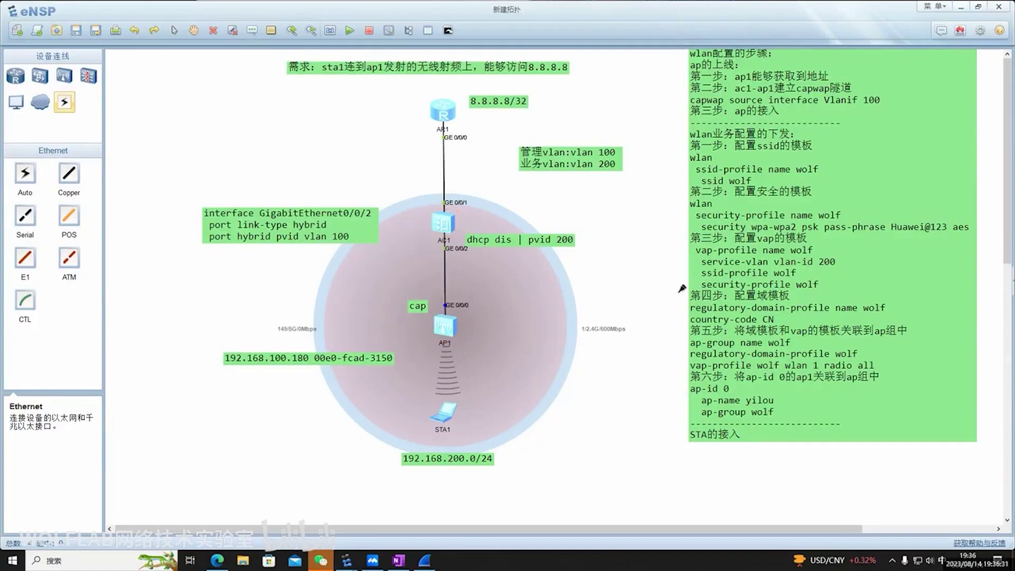
click(336, 246)
key(Return)
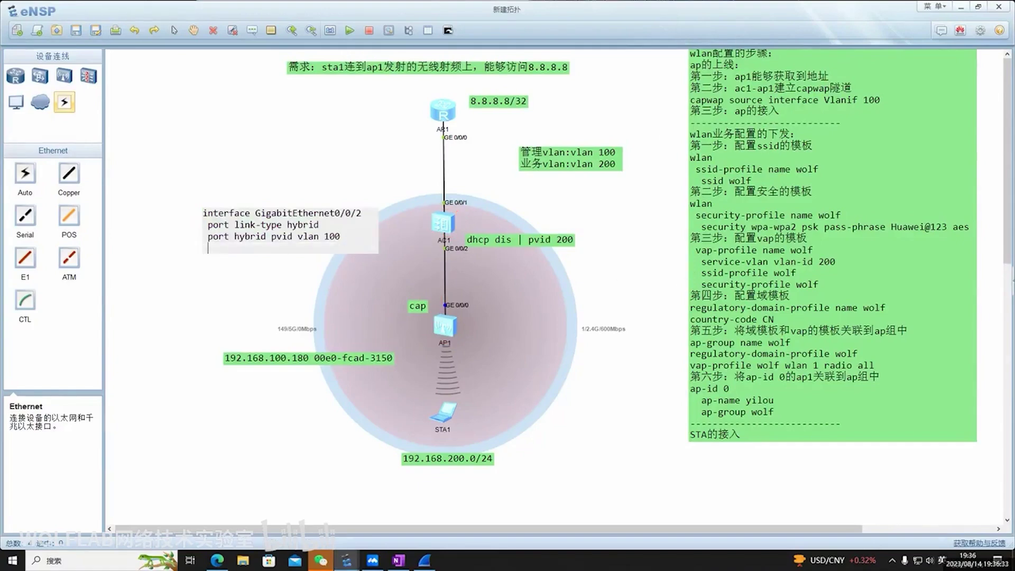
text(port)
key(shift)
text(hybrie)
text( untagged vlan 100)
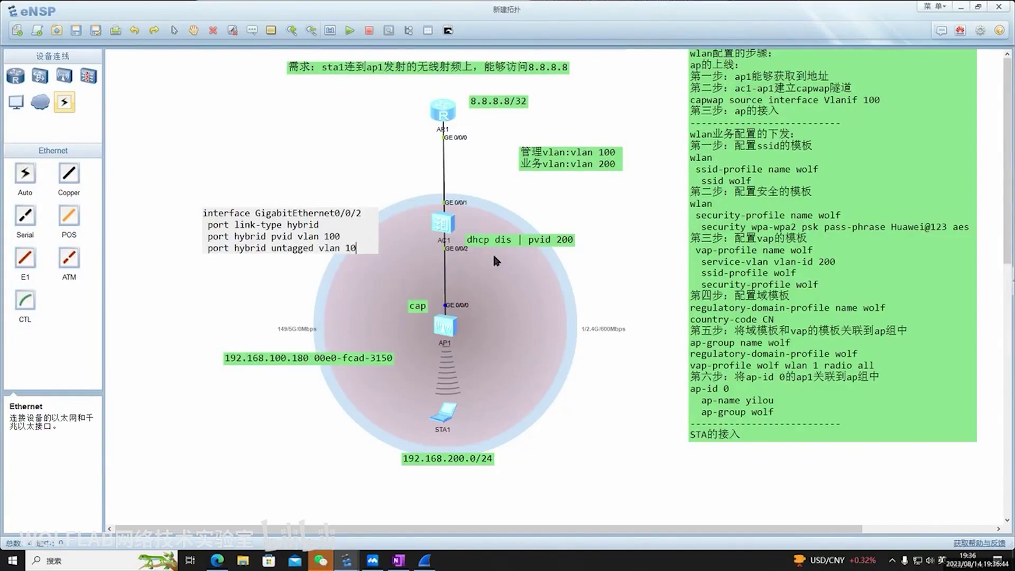
click(610, 287)
Nudge the interface note slightly left, select its text, then circle STA1 in red
drag(306, 236, 302, 236)
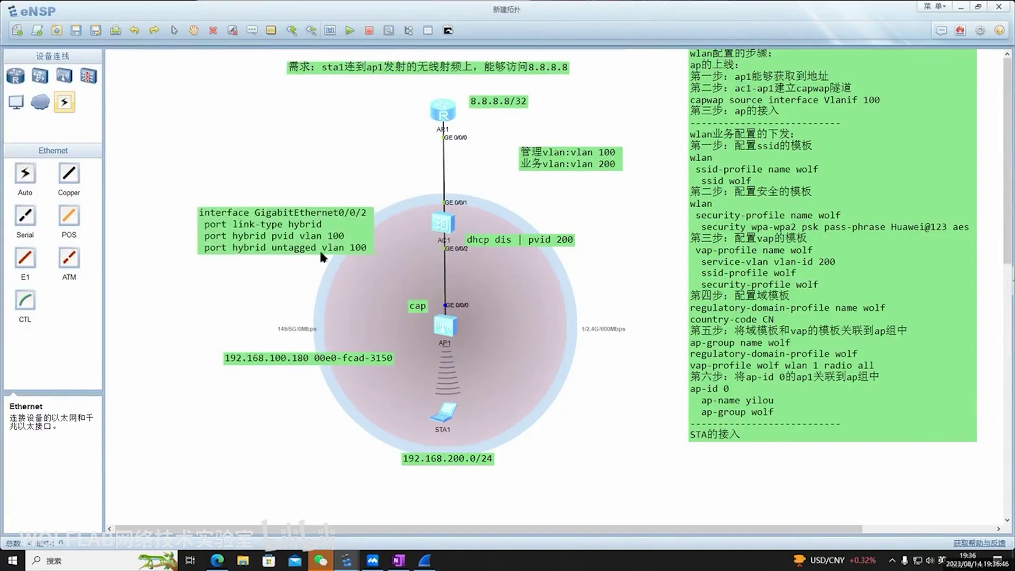
double_click(354, 254)
key(ctrl+a)
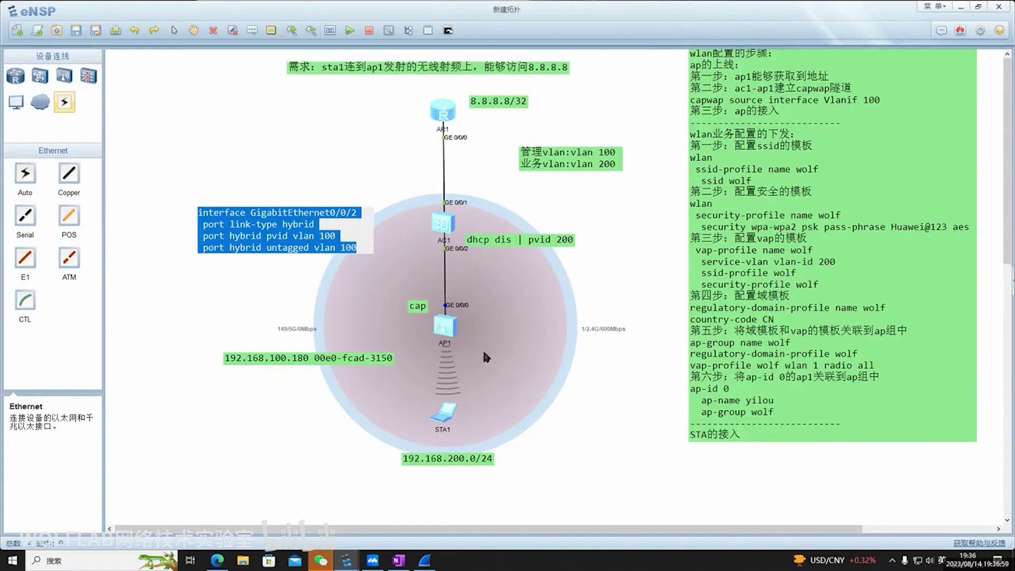
click(612, 343)
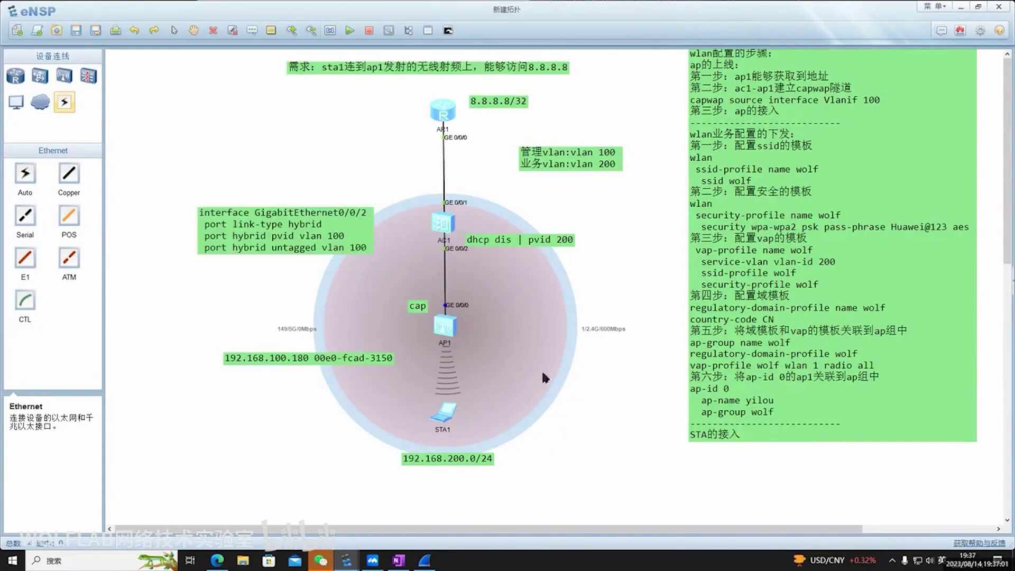
drag(446, 391, 416, 422)
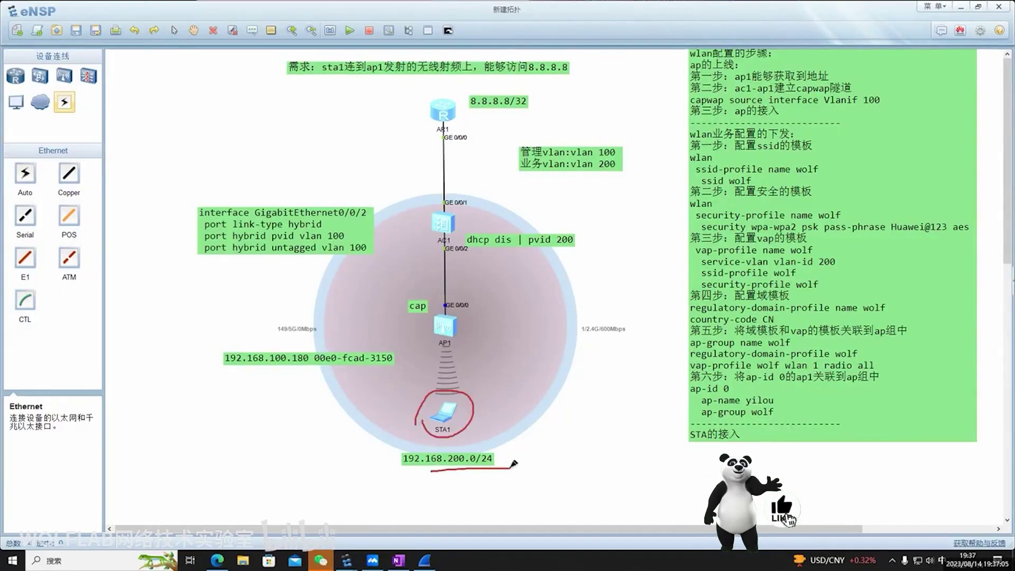
Drop the dhcp dis | pvid 200 label near STA1 and mark STA1 and AP1 in red
drag(510, 467, 430, 471)
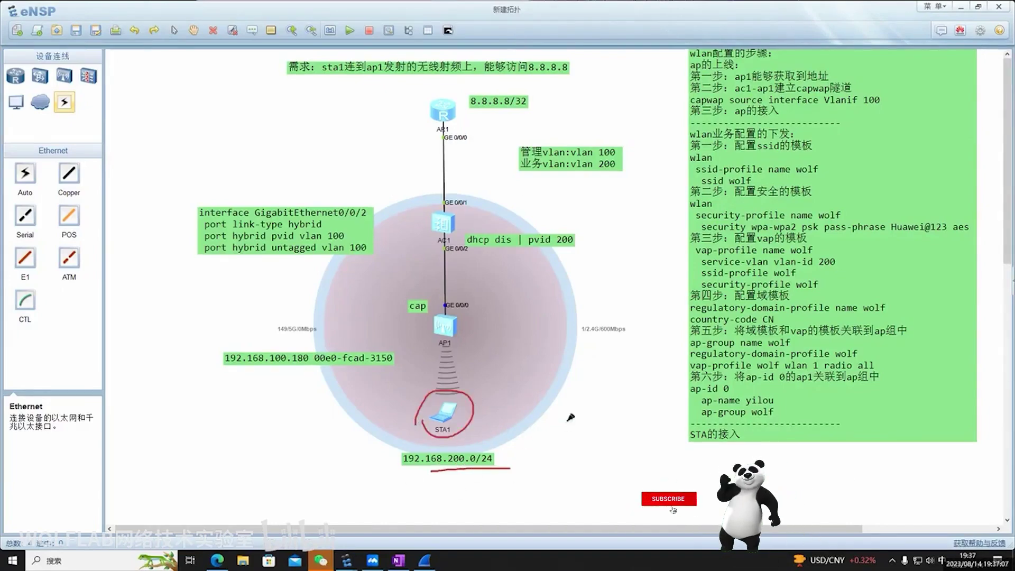
key(Escape)
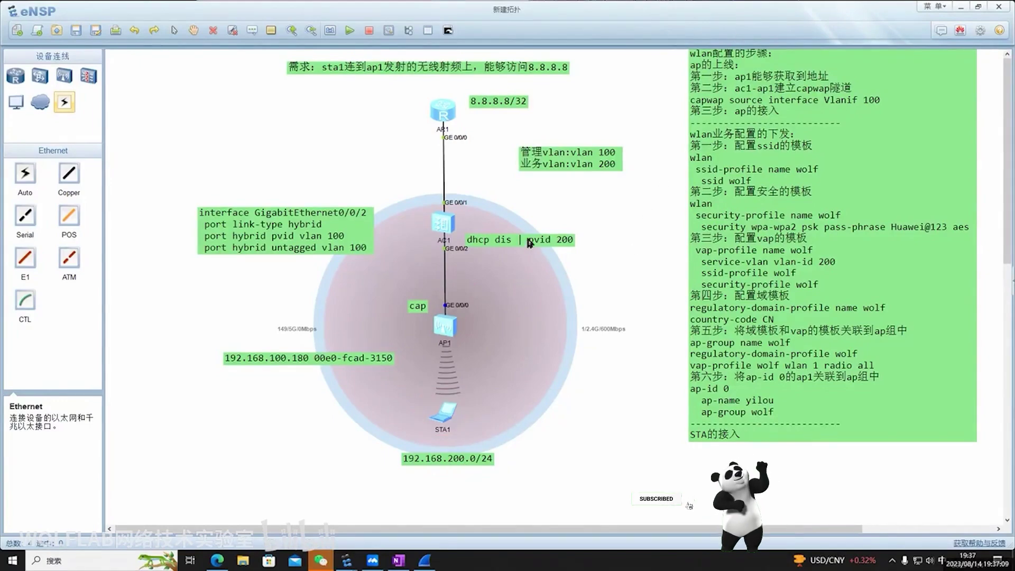
mouse_move(532, 240)
mouse_down()
mouse_move(544, 348)
mouse_move(535, 402)
mouse_up()
key(ctrl+2)
drag(453, 408, 419, 414)
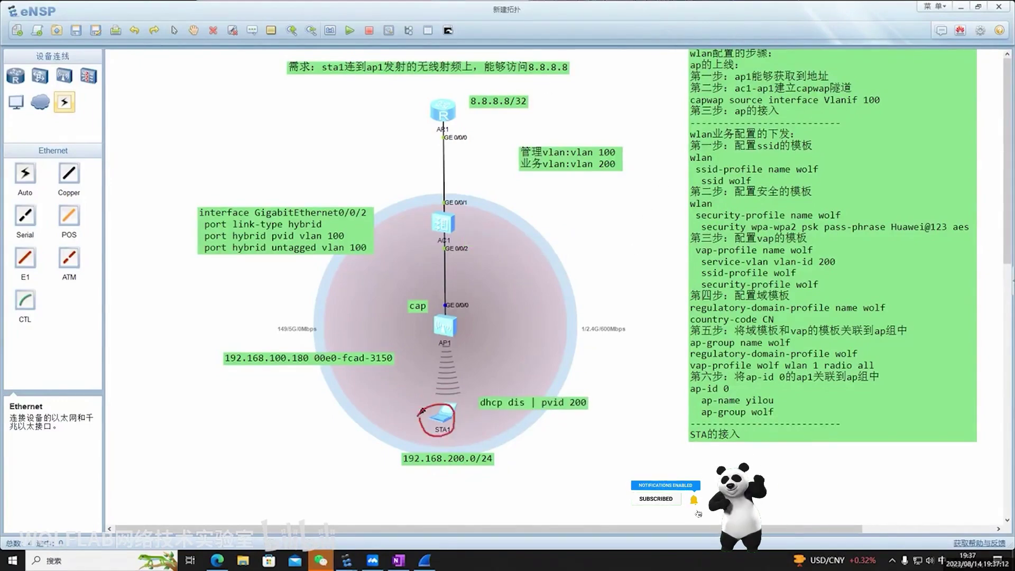
drag(480, 405, 461, 331)
Move the dhcp dis | pvid 200 label up beside AC1 and trace AC1 to STA1 in red
key(Escape)
mouse_move(533, 401)
mouse_down()
mouse_move(539, 209)
mouse_move(515, 259)
mouse_up()
mouse_move(464, 200)
mouse_down()
mouse_move(415, 234)
mouse_move(409, 253)
mouse_move(453, 245)
mouse_move(440, 208)
mouse_move(424, 224)
mouse_move(369, 201)
mouse_up()
drag(508, 272, 580, 274)
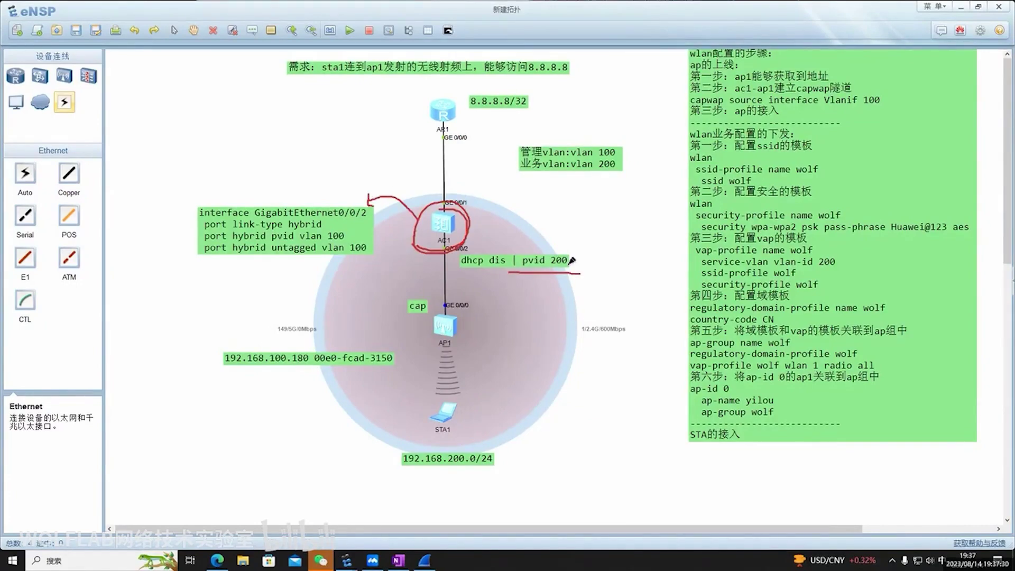
drag(443, 201, 450, 228)
key(e)
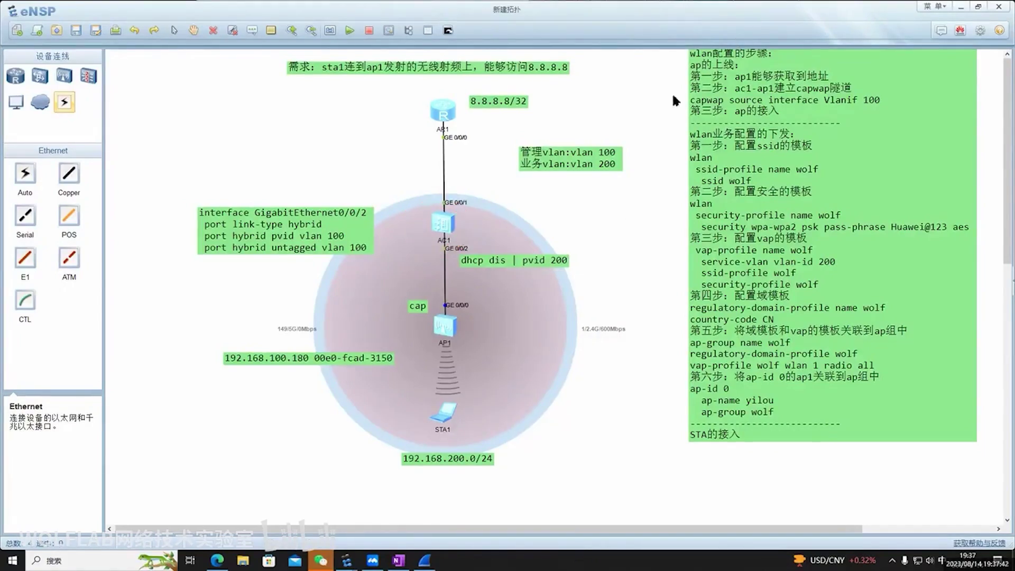
mouse_move(421, 231)
mouse_down()
mouse_move(464, 228)
mouse_move(443, 206)
mouse_move(424, 227)
mouse_up()
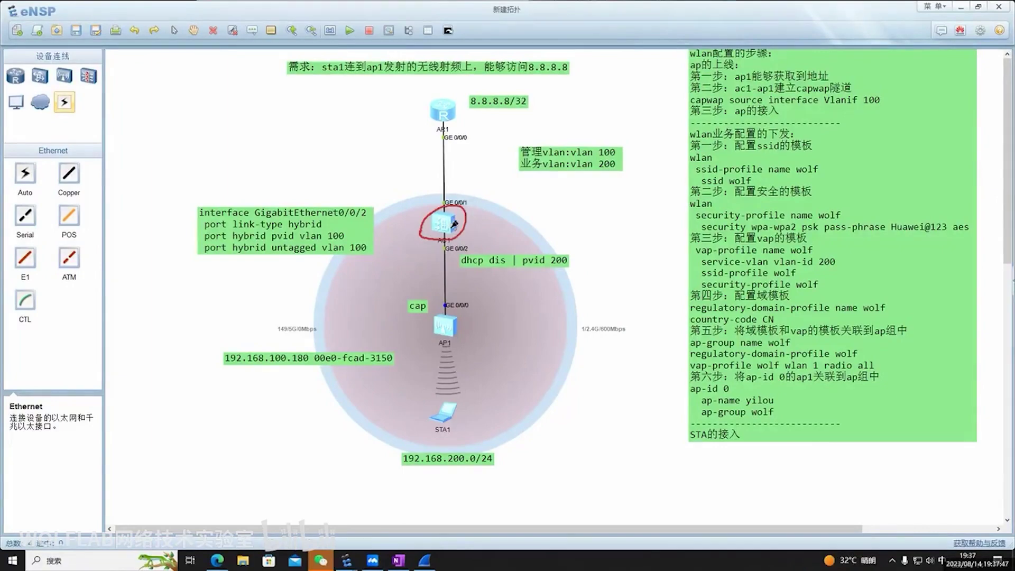
mouse_move(452, 229)
mouse_down()
mouse_move(465, 336)
mouse_move(454, 407)
mouse_move(472, 386)
mouse_up()
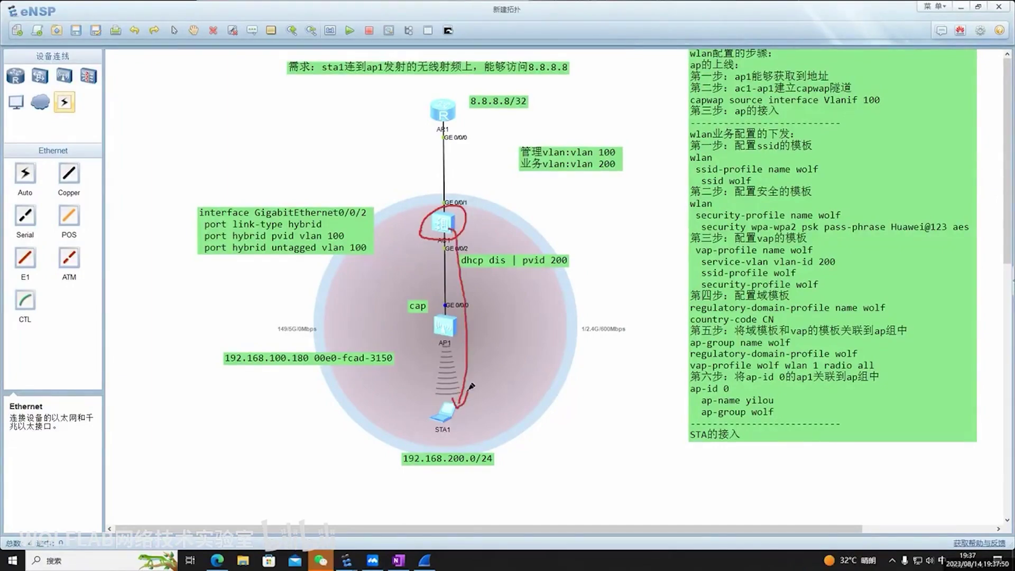
drag(516, 269, 578, 268)
Add 'port hybrid tagged vlan 200' as the last line of the GE0/0/2 note, fixing typos
key(e)
double_click(364, 250)
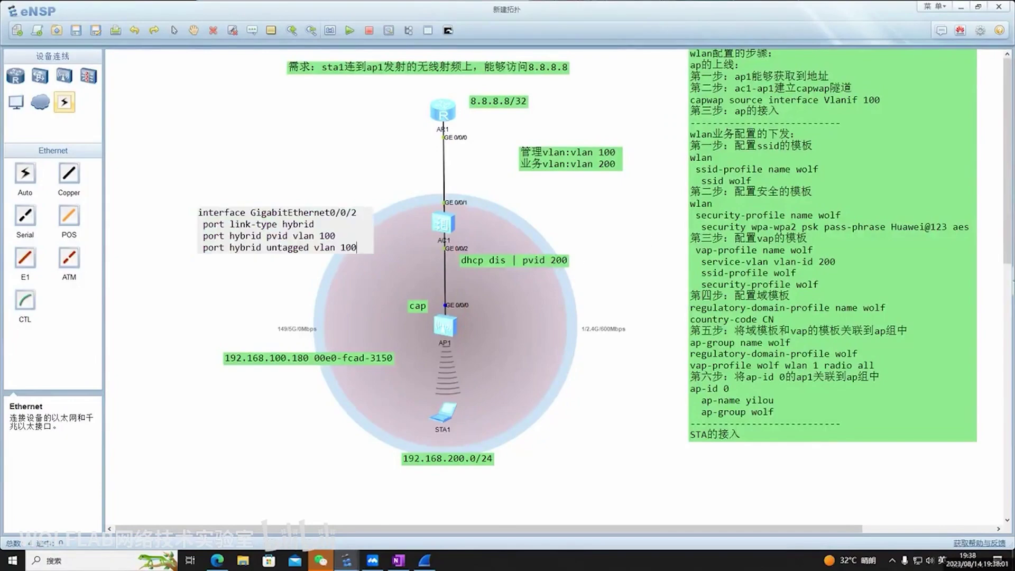
key(Return)
text(port hybr)
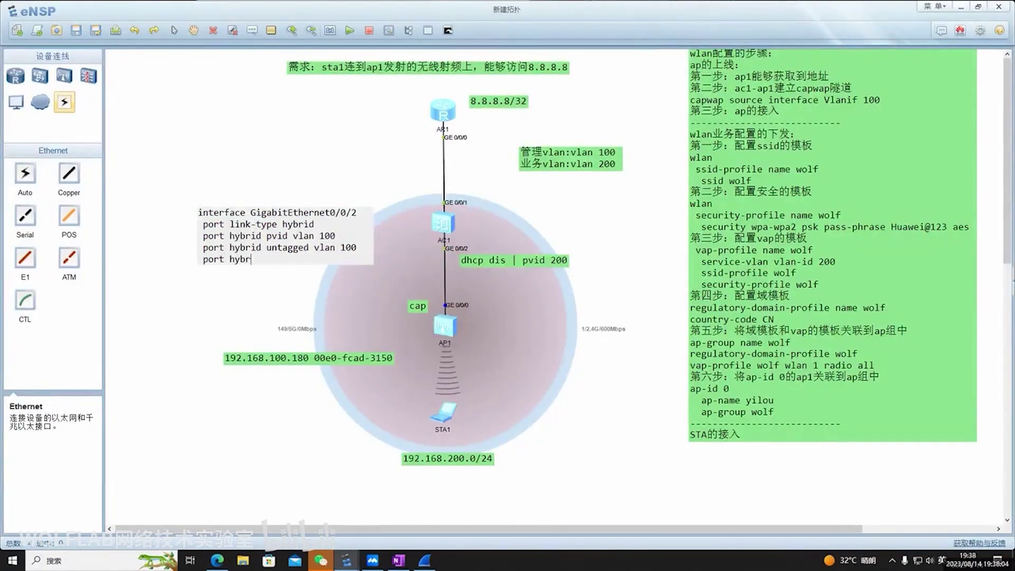
text(ied tagg)
text(ed vlan)
text( 200)
text(un)
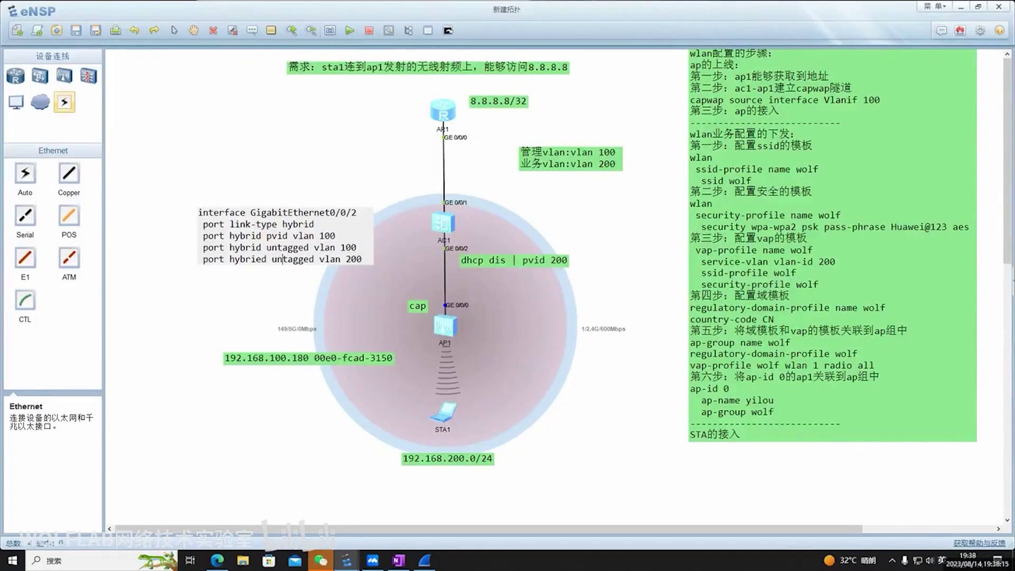
click(261, 259)
key(BackSpace)
click(228, 286)
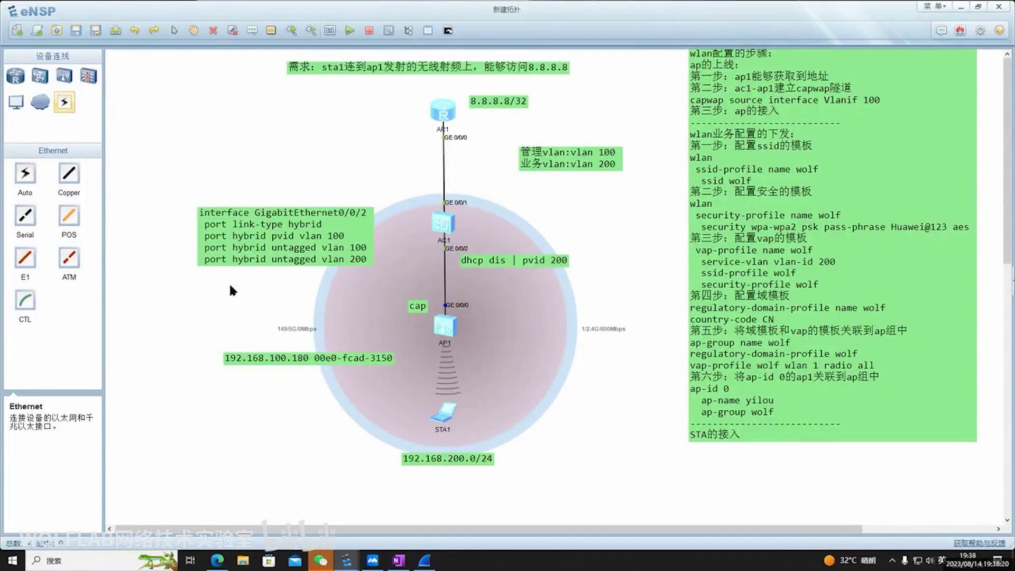
double_click(283, 259)
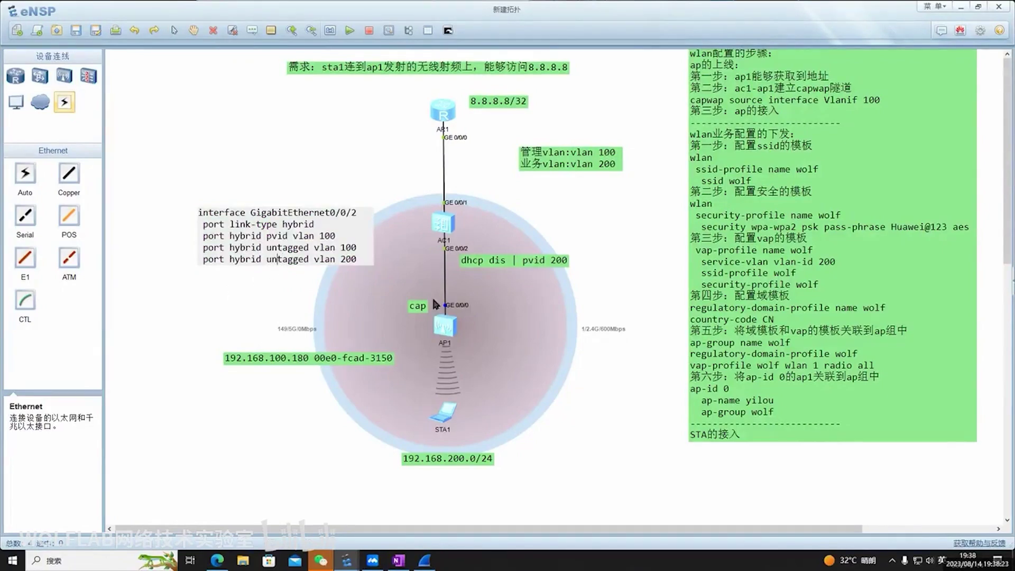
key(BackSpace)
key(BackSpace)
click(594, 315)
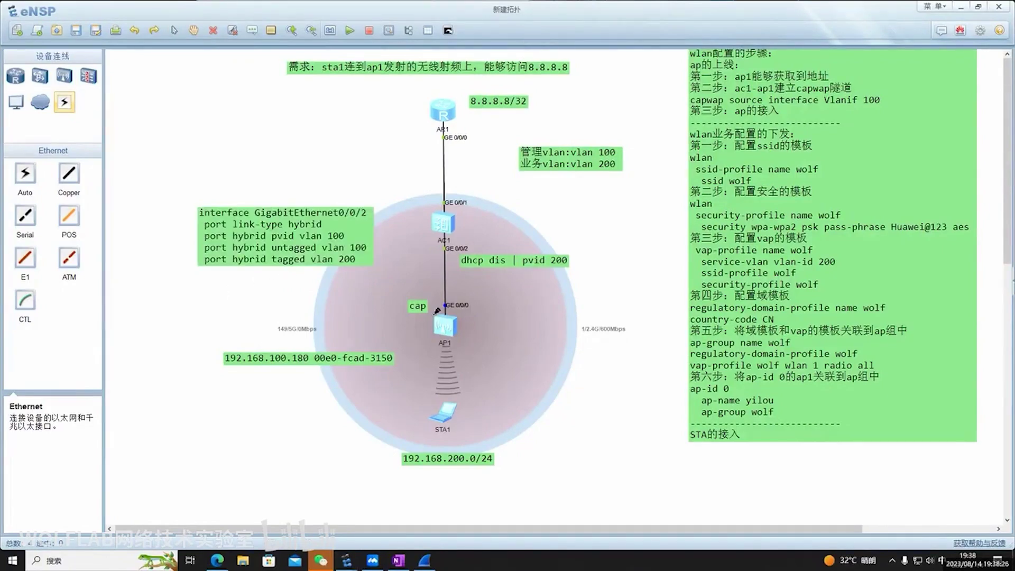
Mark in red the path from AC1's GE0/0/2 through AP1 to STA1 and the related notes
mouse_move(433, 315)
mouse_down()
mouse_move(429, 241)
mouse_move(582, 268)
mouse_up()
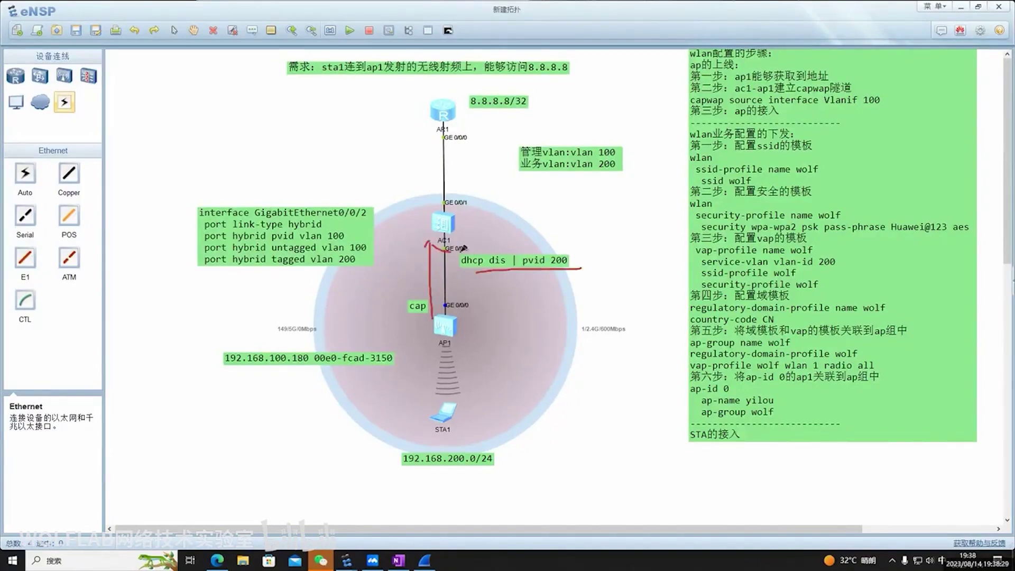
mouse_move(462, 248)
mouse_down()
mouse_move(458, 302)
mouse_move(527, 277)
mouse_up()
drag(567, 256, 570, 262)
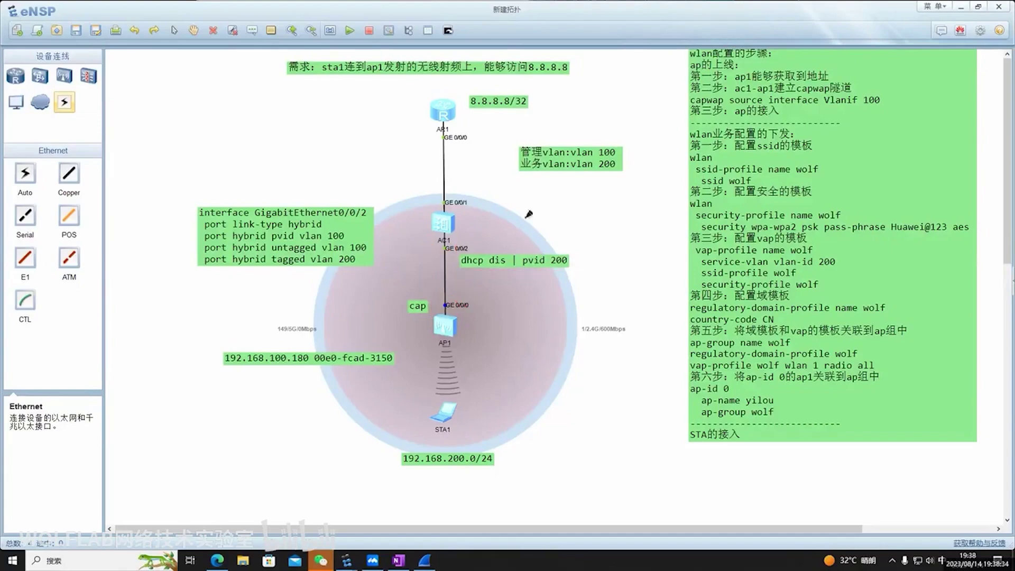
key(e)
mouse_move(275, 213)
mouse_down()
mouse_move(360, 209)
mouse_move(372, 223)
mouse_move(368, 276)
mouse_up()
drag(427, 248, 454, 248)
drag(422, 356, 465, 350)
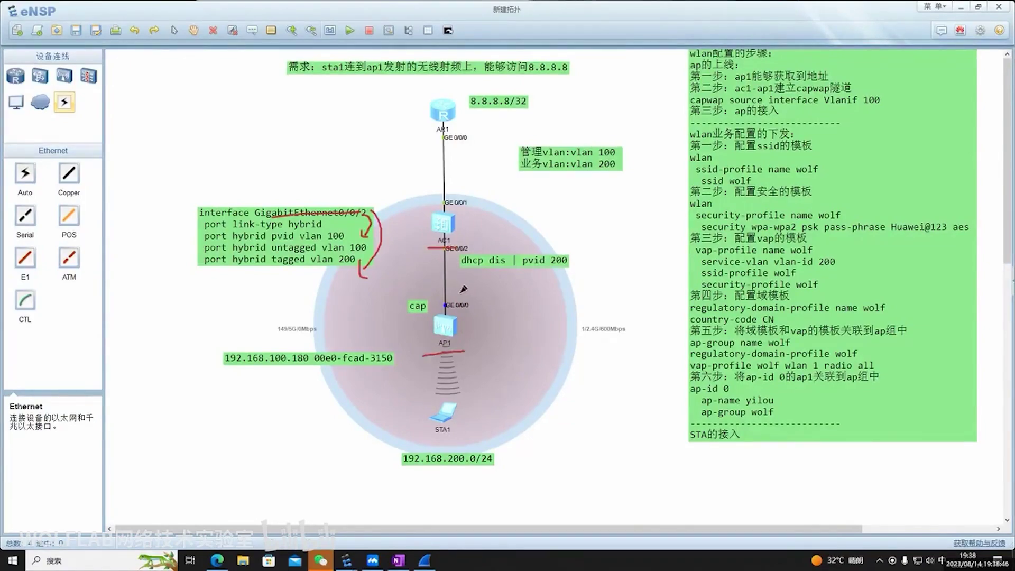
drag(420, 421, 420, 436)
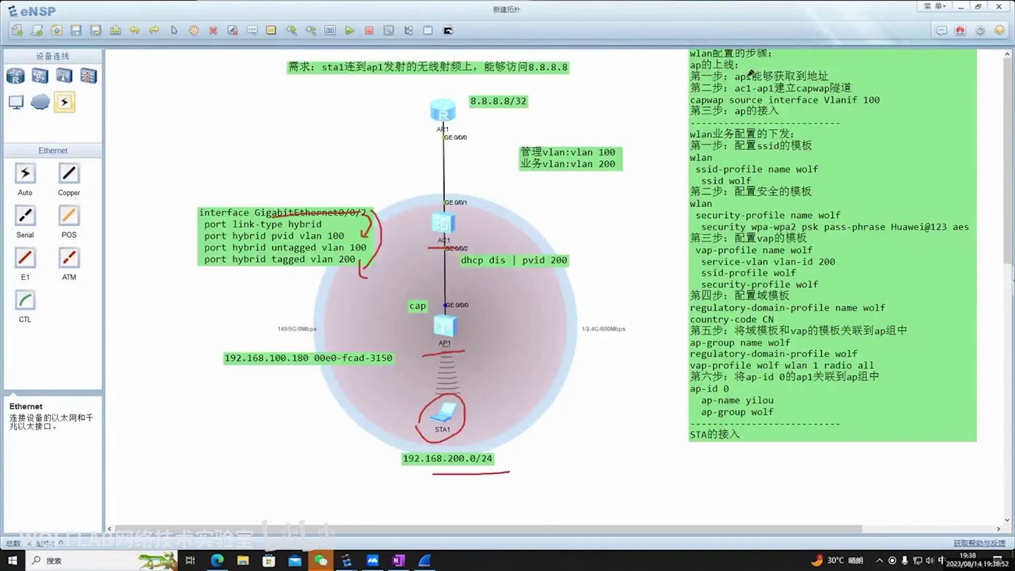
Open AC1's console and enter interface GigabitEthernet0/0/2 in system view
key(e)
double_click(445, 224)
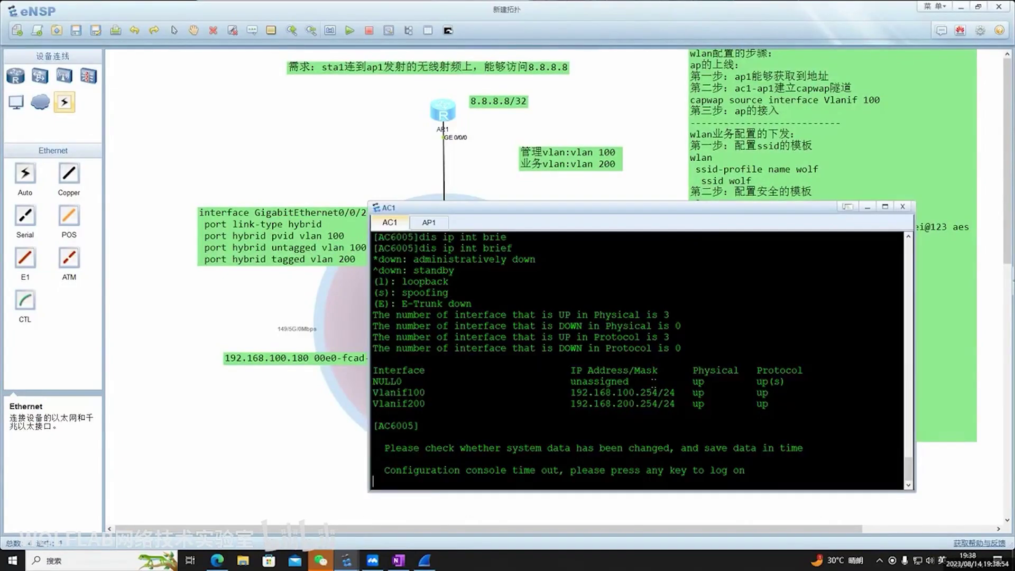
key(Return)
key(Return)
key(Return)
key(Return)
text(sys)
Display GE0/0/2's configuration and remove its port default vlan setting with undo
key(Return)
key(Return)
text(int)
key(Tab)
text(g)
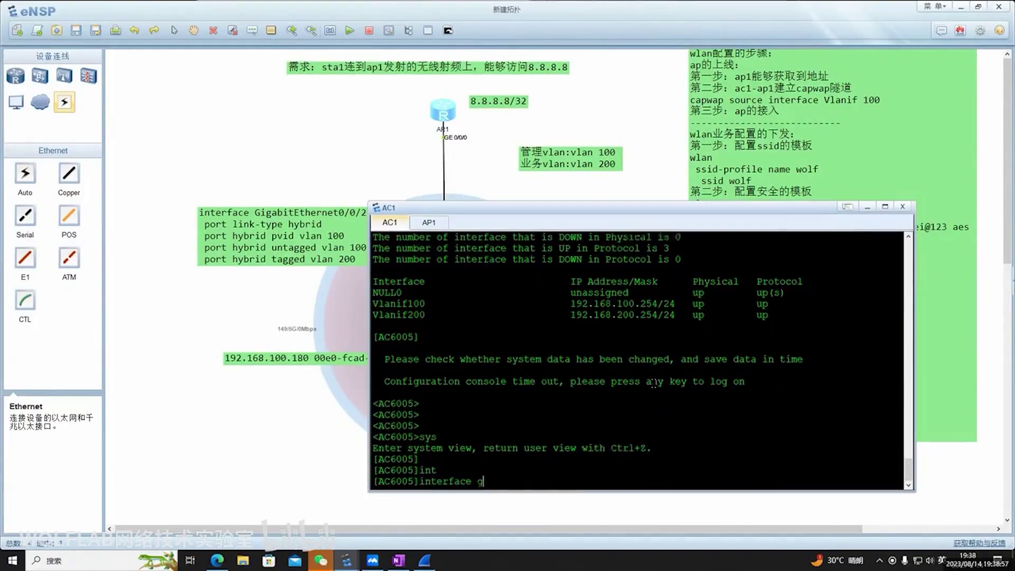
key(Tab)
text(0/0/2)
key(Return)
text(dos t)
key(Return)
text(dis this)
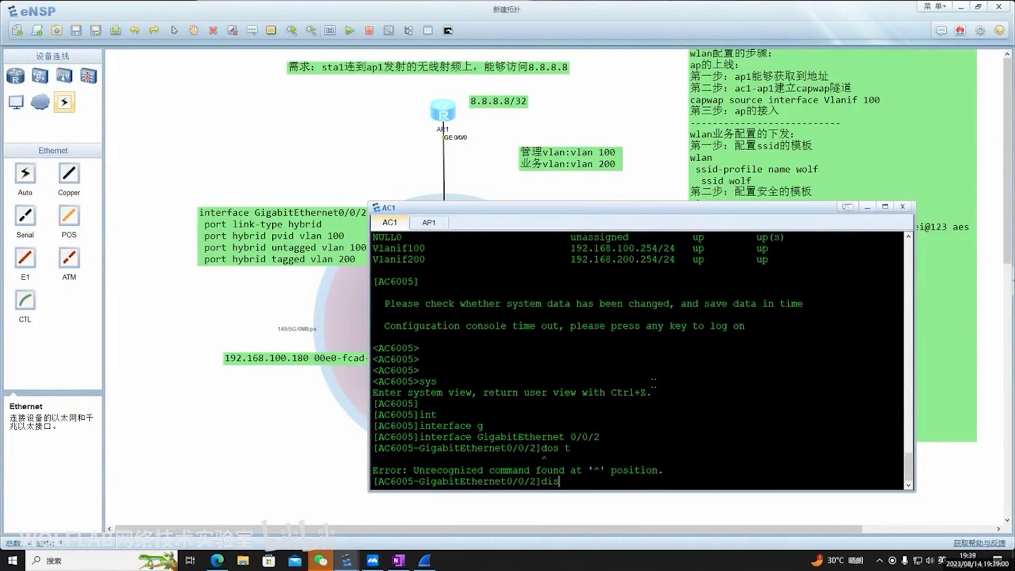
key(Tab)
key(Return)
text(undo)
drag(483, 449, 373, 448)
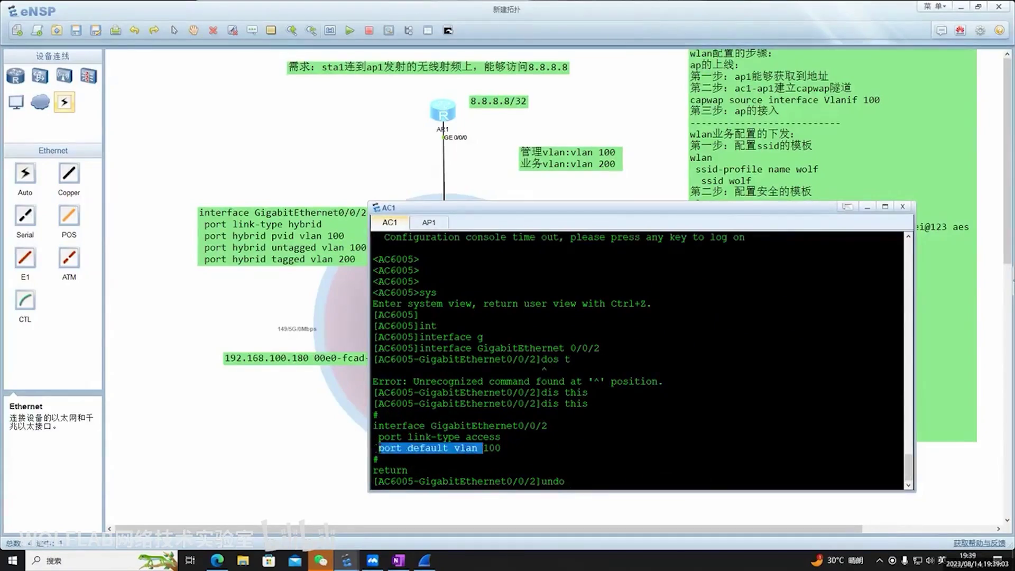
right_click(623, 460)
key(Return)
key(Return)
key(Return)
text(dis this)
key(Return)
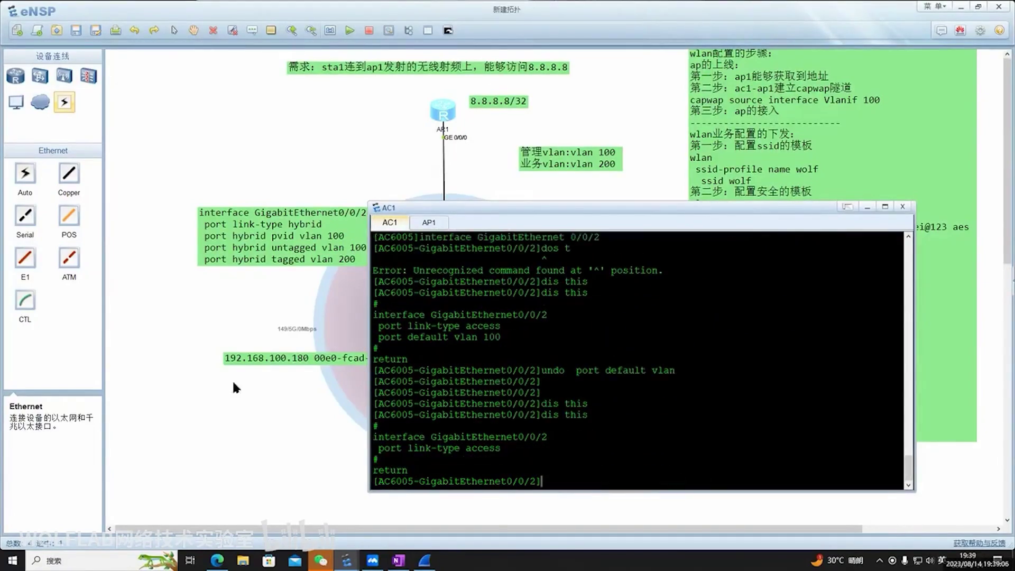
Paste the hybrid pvid 100, untagged 100, tagged 200 commands from the note, quit, and close the console
double_click(286, 264)
drag(354, 259, 157, 200)
key(ctrl+c)
double_click(443, 228)
right_click(640, 400)
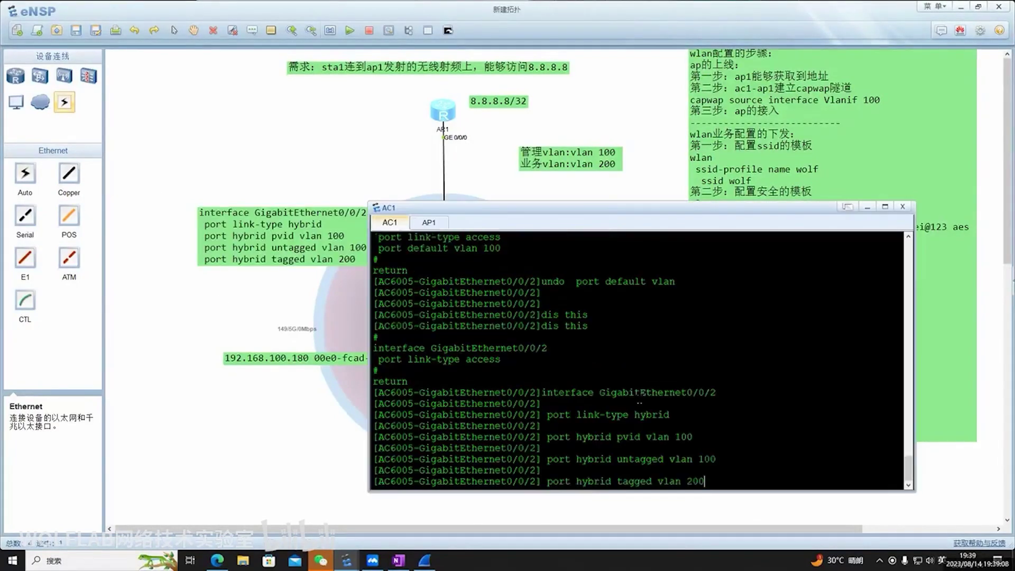
text(quit)
key(Return)
key(Return)
key(Return)
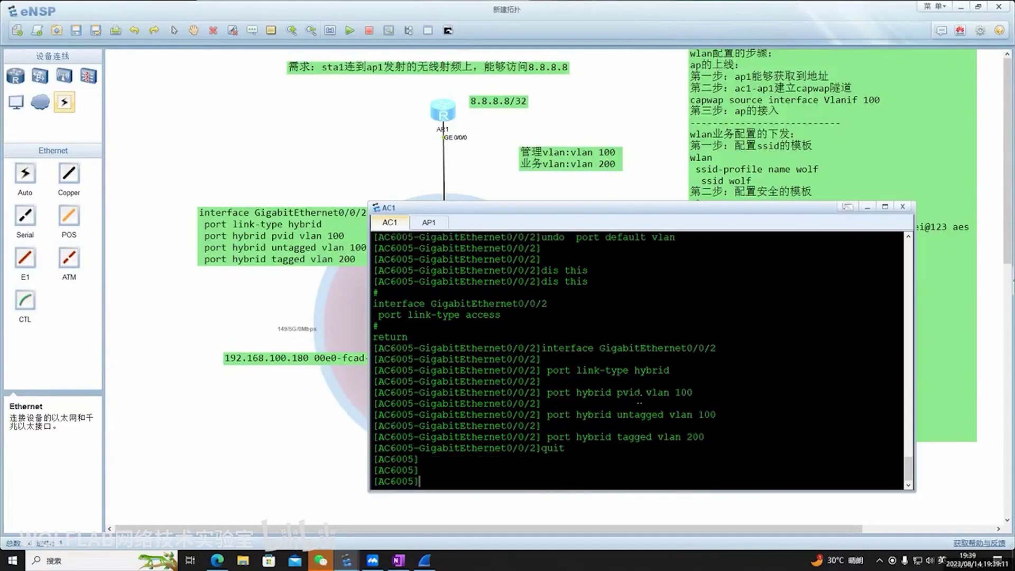
click(867, 207)
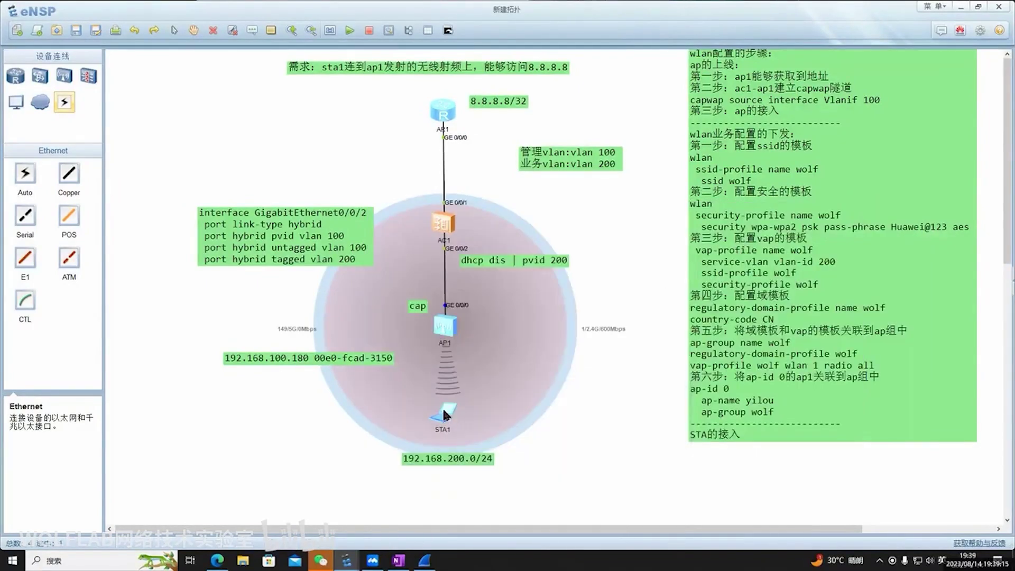
Connect STA1 to the wolf wireless network using the network password
double_click(442, 410)
click(543, 190)
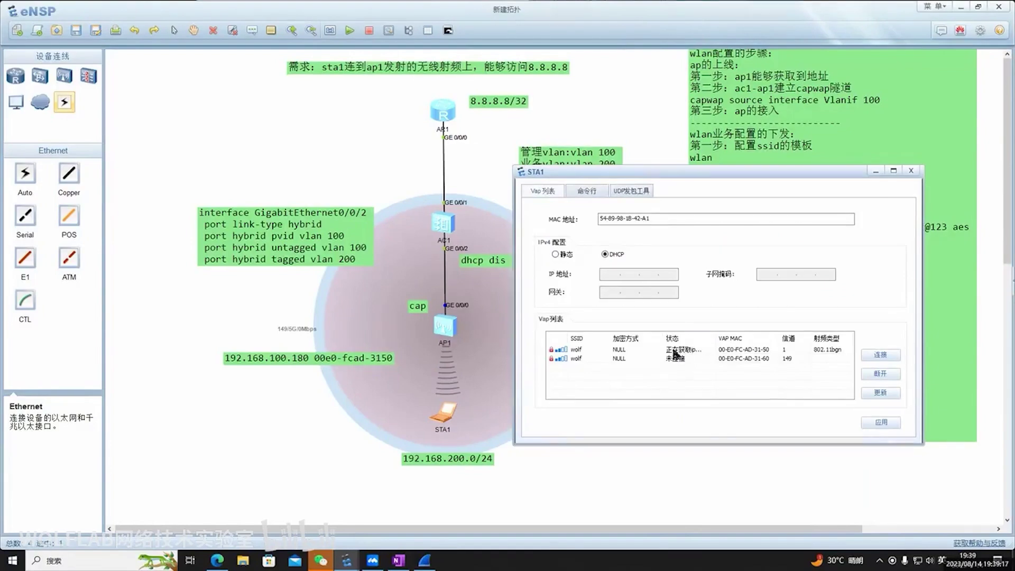
click(874, 372)
click(879, 354)
click(712, 304)
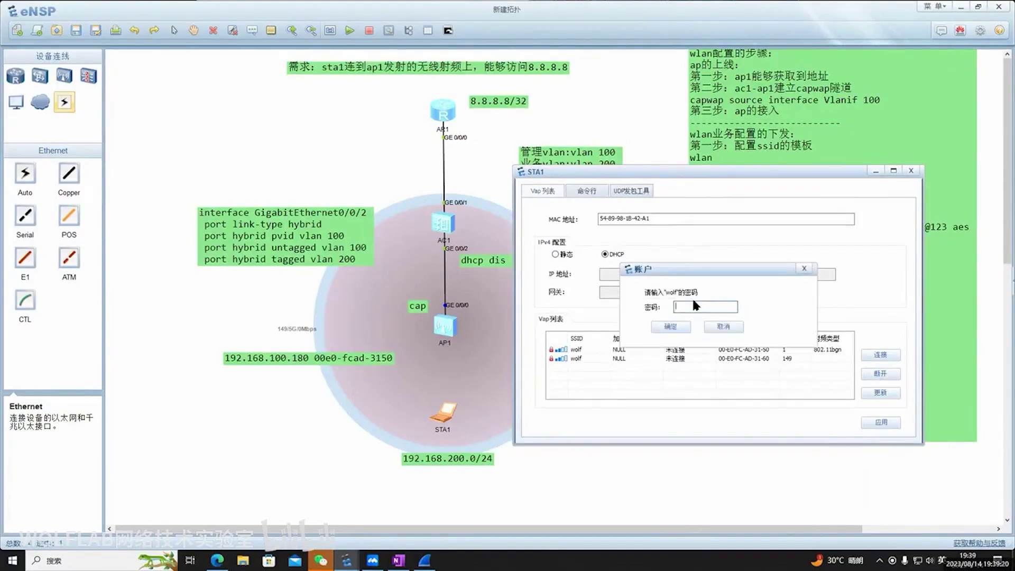
text(huawei)
click(670, 326)
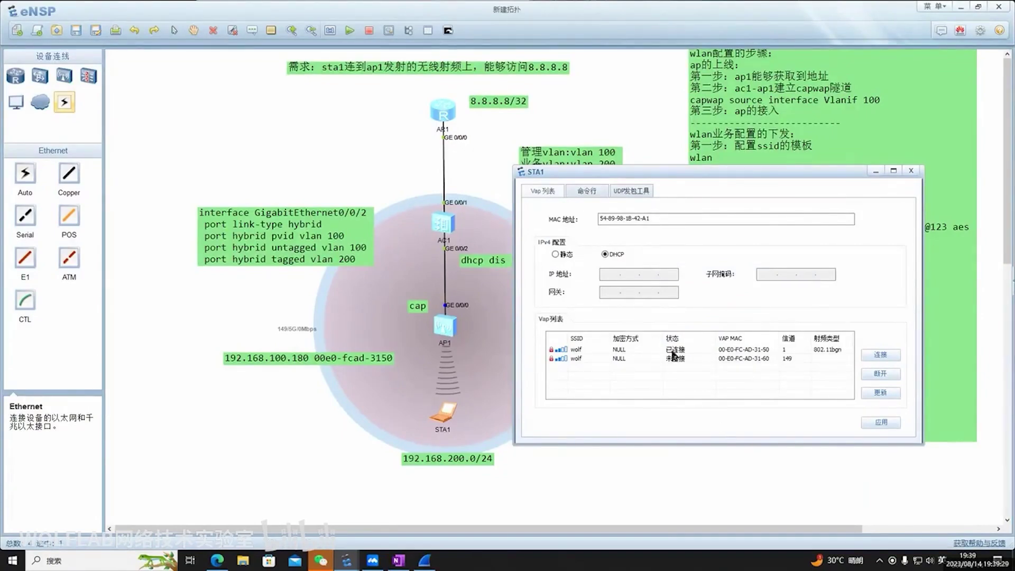
Check STA1's address with ipconfig and copy 192.168.200.51 into the 192.168.200.0/24 label
click(587, 190)
key(Return)
key(Return)
text(ipconfi)
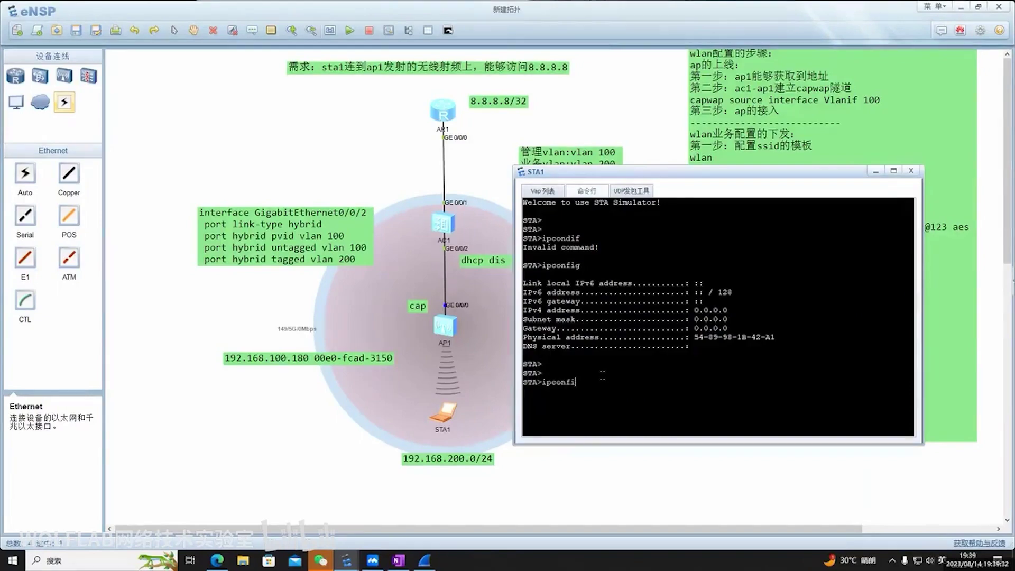
key(Return)
key(Return)
text(ipconfig)
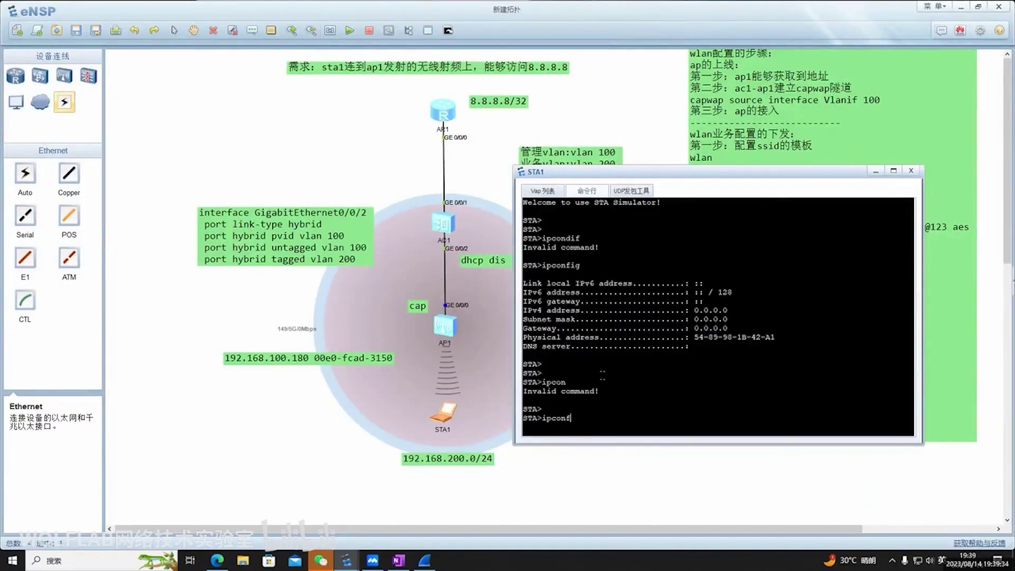
key(Return)
drag(761, 373, 693, 371)
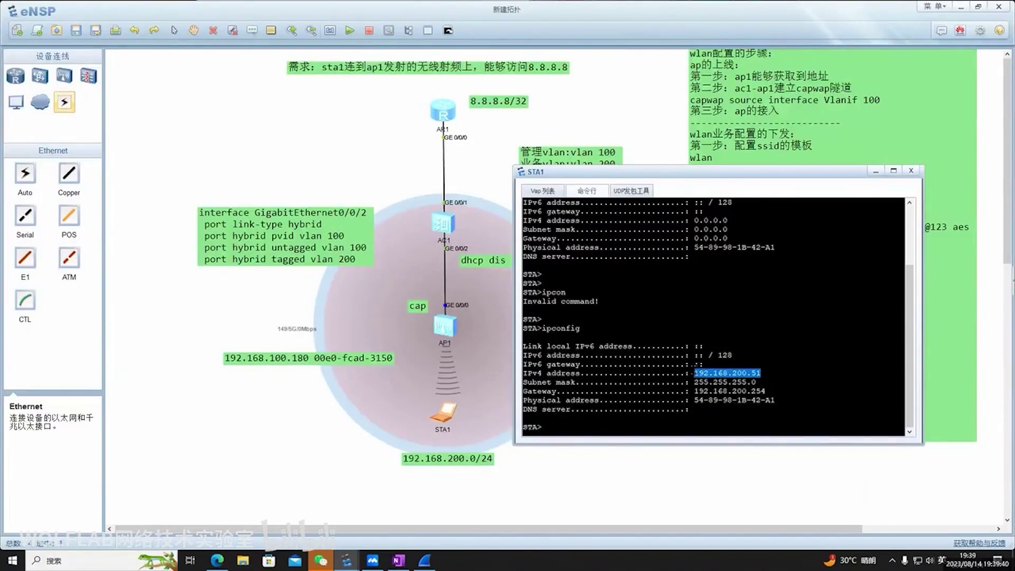
double_click(487, 464)
Paste the copied 192.168.200.51 address as the label text, then briefly check AP1's console
key(ctrl+a)
key(ctrl+v)
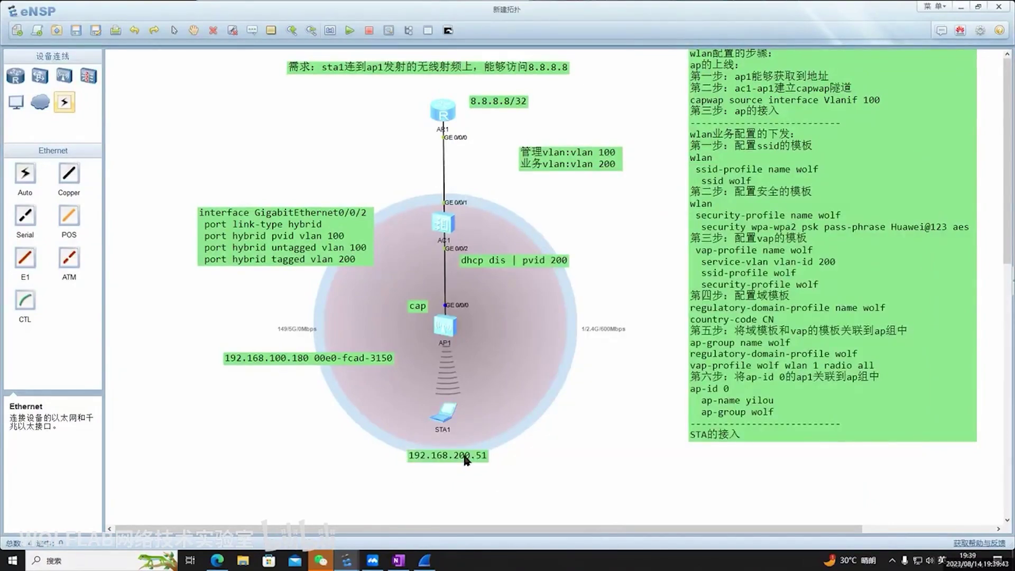
click(450, 295)
double_click(444, 330)
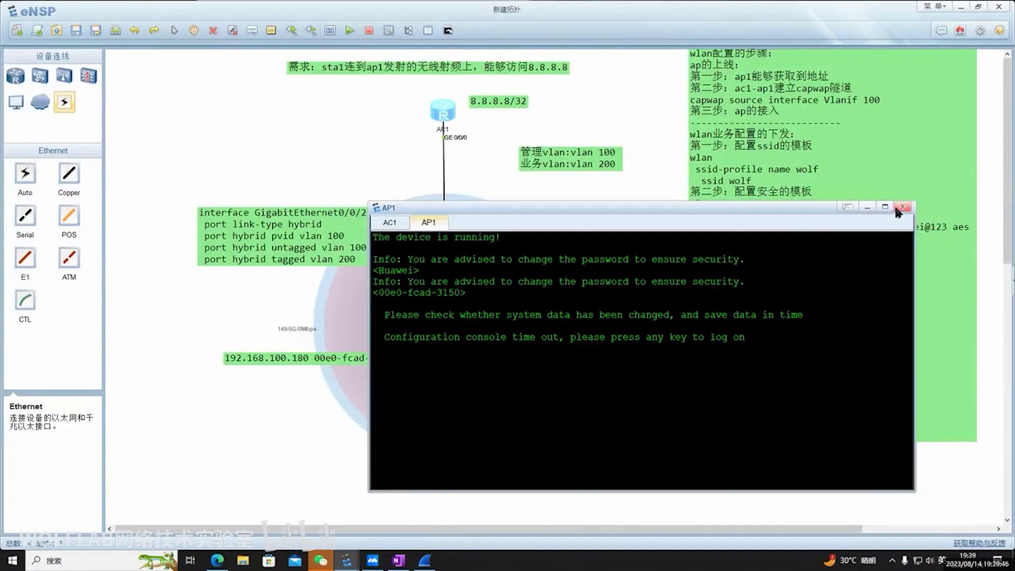
click(895, 211)
Copy STA1's MAC address 54-89-98-1B-42-A1 from its ipconfig output
double_click(448, 412)
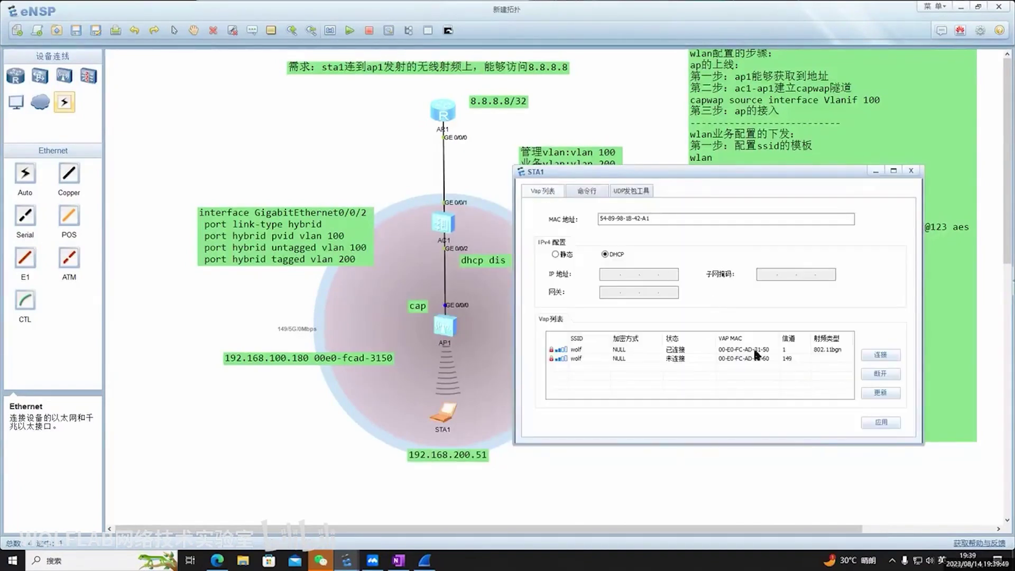
click(576, 191)
click(545, 190)
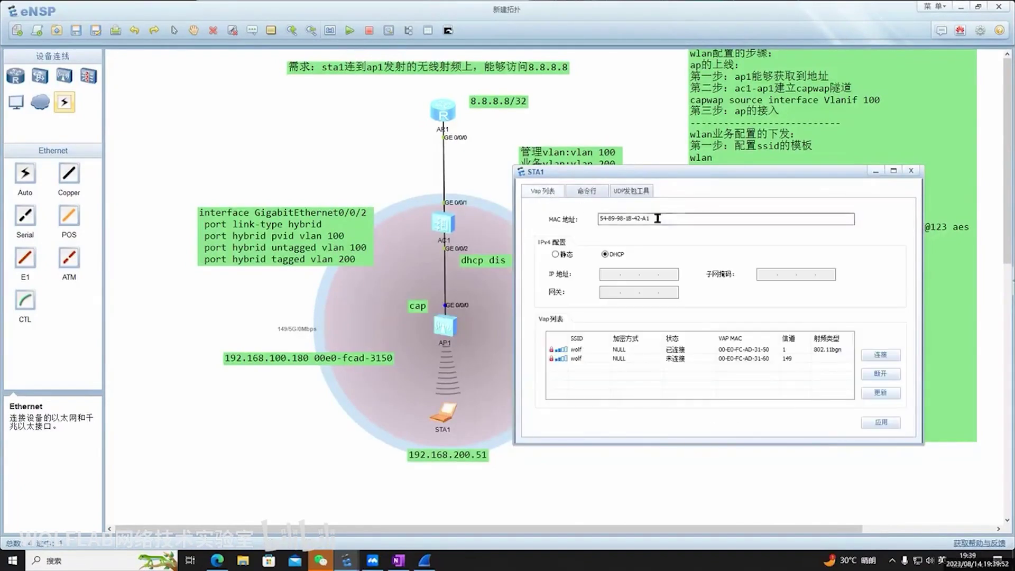
click(584, 190)
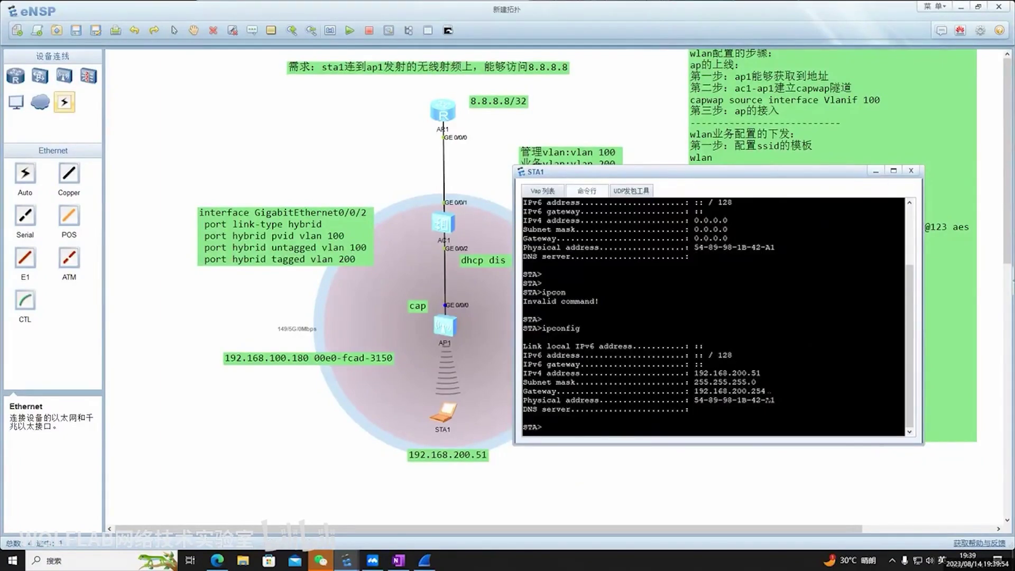
drag(769, 400, 693, 400)
click(486, 449)
Append the MAC after 192.168.200.51 in STA1's label and bring up OneNote's STA的接入 page
double_click(485, 449)
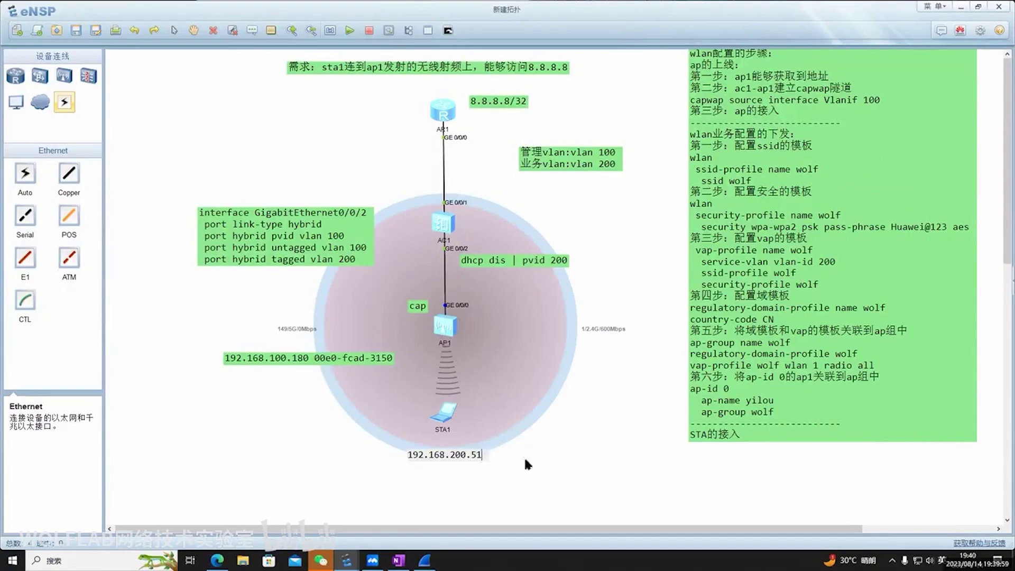
key(ctrl+v)
click(655, 465)
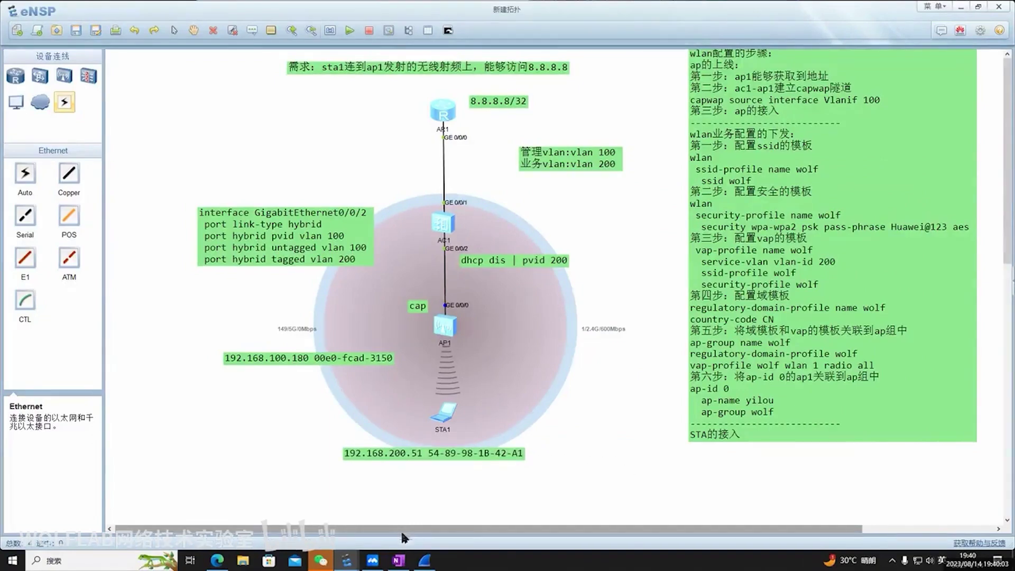
click(399, 560)
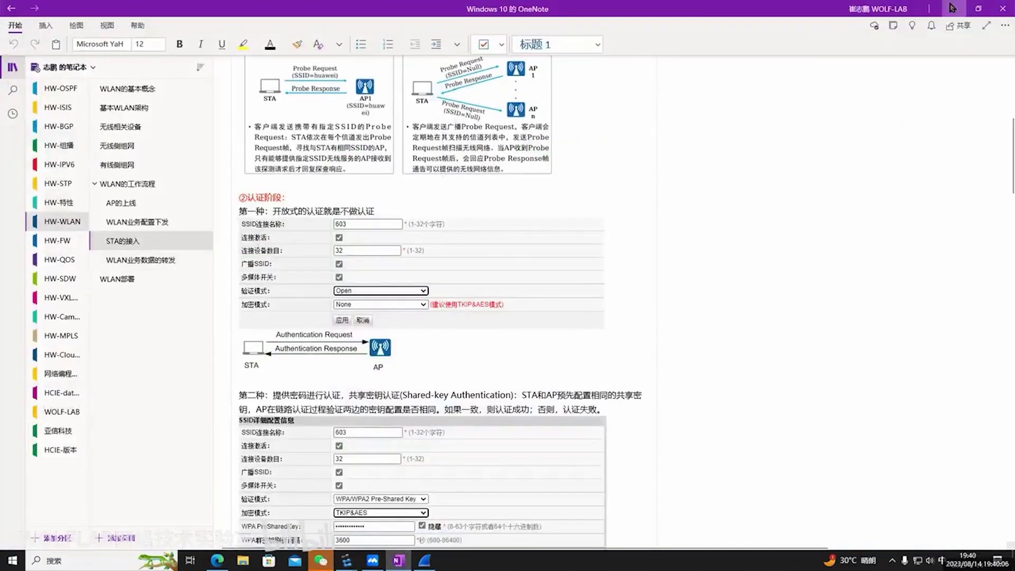